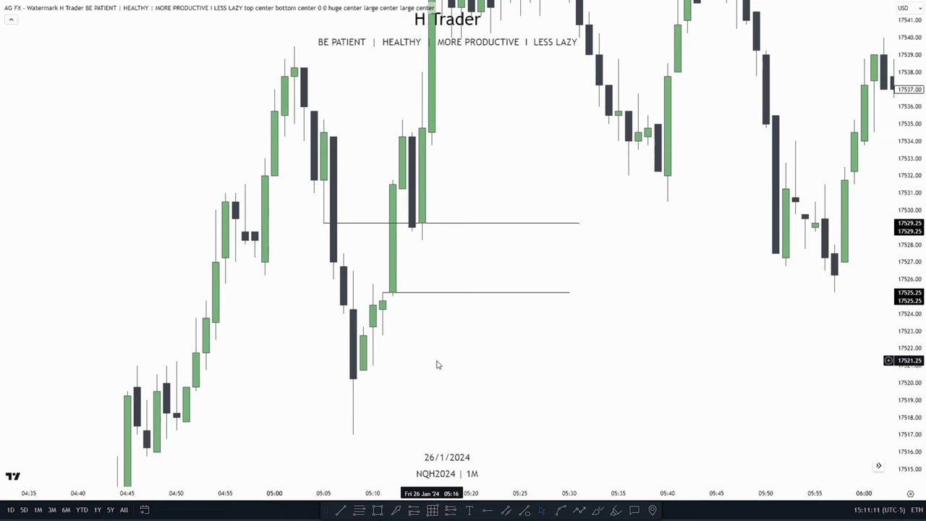
- Mark the zone from 17529.25 to about 17527.50 with a rectangle starting at 05:05, extend it to about 05:38, and delete it
{"action": "left_click_drag", "start_coordinate": [437, 364], "coordinate": [501, 399]}
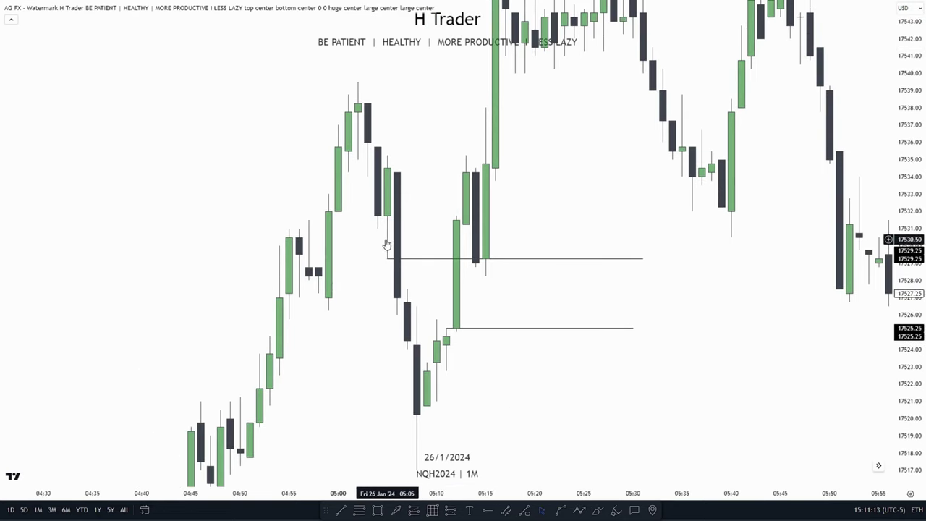
{"action": "left_click_drag", "start_coordinate": [579, 369], "coordinate": [507, 372]}
{"action": "mouse_move", "coordinate": [355, 256]}
{"action": "left_mouse_down"}
{"action": "mouse_move", "coordinate": [360, 267]}
{"action": "mouse_move", "coordinate": [332, 301]}
{"action": "mouse_move", "coordinate": [392, 297]}
{"action": "mouse_move", "coordinate": [300, 279]}
{"action": "left_mouse_up"}
{"action": "left_click", "coordinate": [376, 512]}
{"action": "left_click", "coordinate": [306, 280]}
{"action": "left_click", "coordinate": [325, 311]}
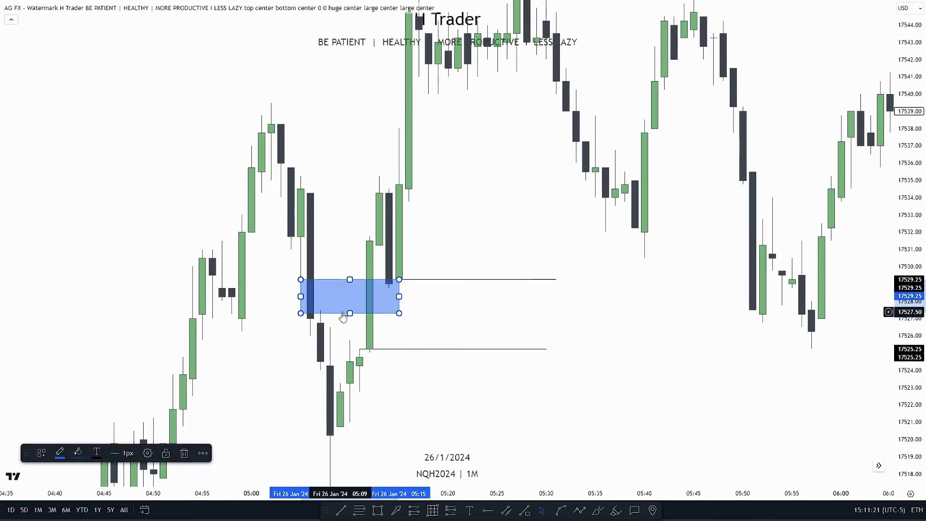
{"action": "left_click_drag", "start_coordinate": [398, 295], "coordinate": [624, 294]}
{"action": "left_click_drag", "start_coordinate": [630, 348], "coordinate": [645, 320]}
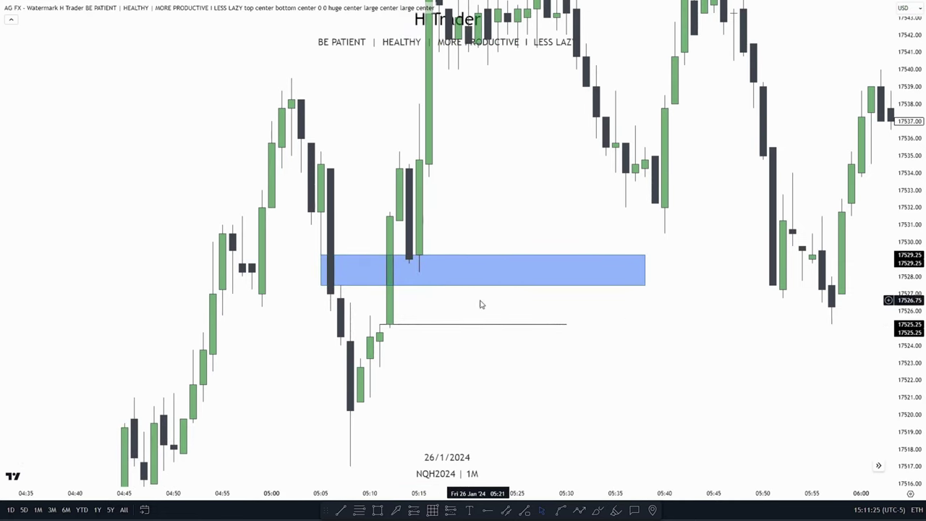
{"action": "left_click", "coordinate": [415, 288]}
{"action": "key", "text": "Delete"}
- Draw a rectangle from 17525.25 to 17531.25 over the 05:12 green candle, extend it past the two lines, and delete it
{"action": "left_click_drag", "start_coordinate": [405, 288], "coordinate": [385, 315]}
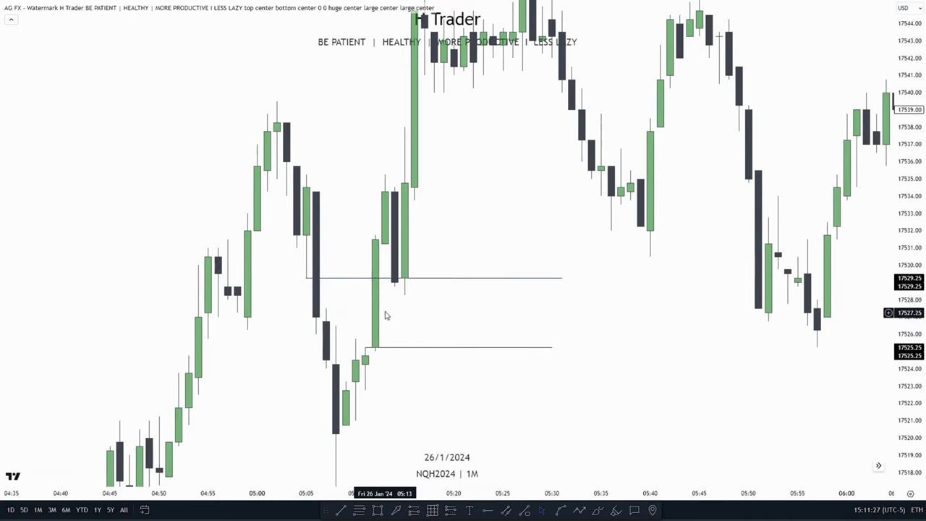
{"action": "left_click_drag", "start_coordinate": [386, 265], "coordinate": [349, 265]}
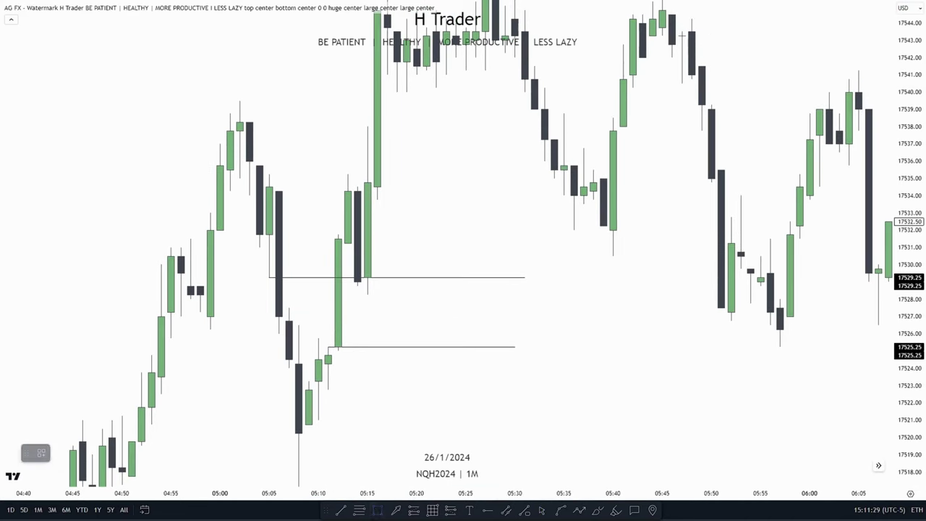
{"action": "left_click_drag", "start_coordinate": [329, 332], "coordinate": [348, 243]}
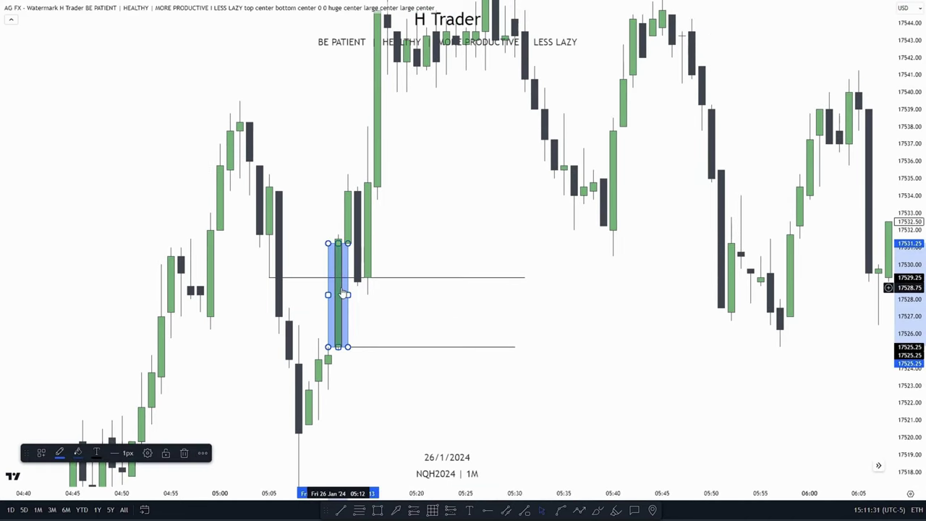
{"action": "left_click_drag", "start_coordinate": [348, 295], "coordinate": [612, 316]}
{"action": "key", "text": "Delete"}
- Box the zone just below the 17529.25 line from 05:05 to about 05:27, and remove the box again
{"action": "left_click_drag", "start_coordinate": [465, 225], "coordinate": [515, 211]}
{"action": "left_click_drag", "start_coordinate": [494, 306], "coordinate": [473, 316]}
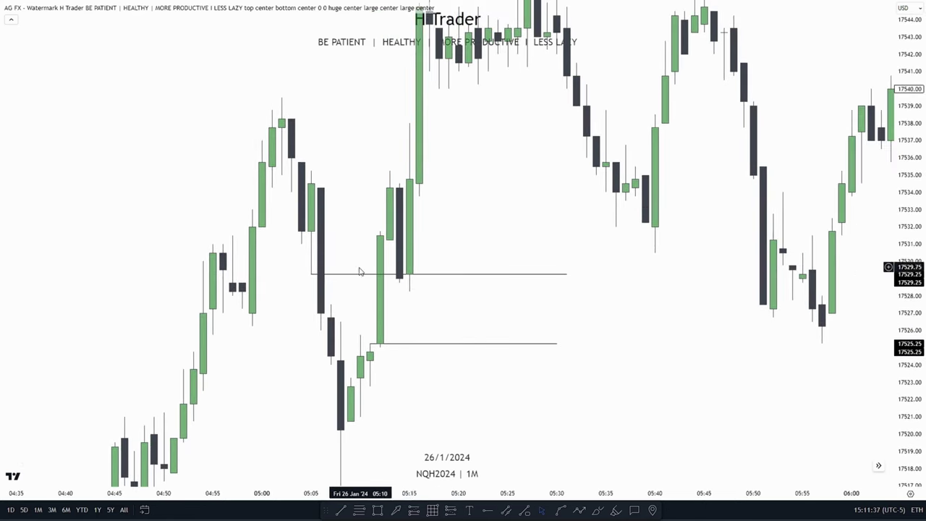
{"action": "left_click_drag", "start_coordinate": [403, 313], "coordinate": [446, 342]}
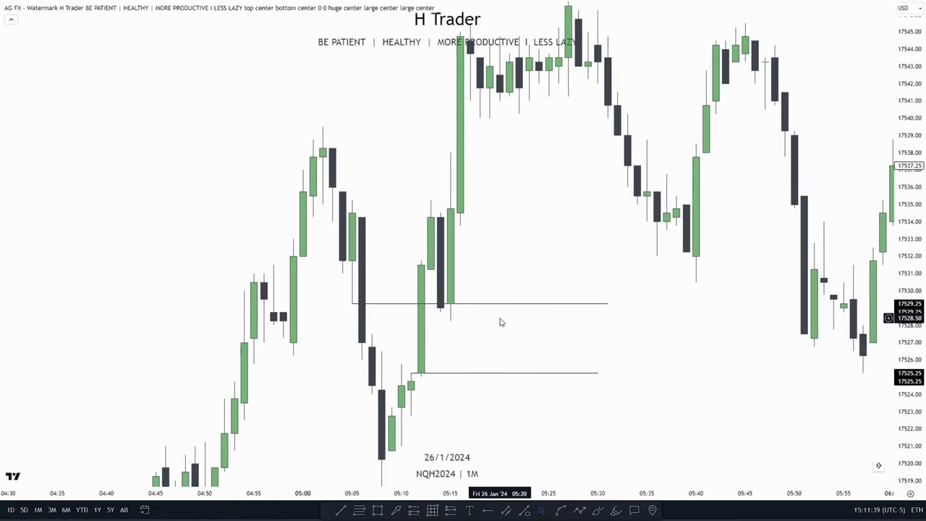
{"action": "left_click_drag", "start_coordinate": [500, 322], "coordinate": [468, 331]}
{"action": "mouse_move", "coordinate": [321, 312]}
{"action": "left_mouse_down"}
{"action": "mouse_move", "coordinate": [337, 345]}
{"action": "mouse_move", "coordinate": [538, 343]}
{"action": "left_mouse_up"}
{"action": "key", "text": "Delete"}
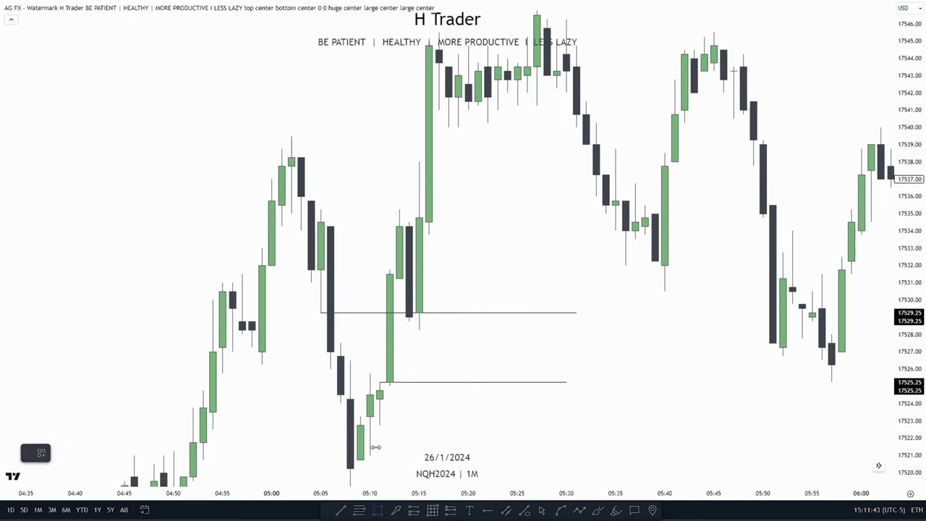
- Box the 17525.25 to 17531.25 gap from 05:11, stretch it to 05:42, and remove the box
{"action": "left_click_drag", "start_coordinate": [379, 382], "coordinate": [401, 286]}
{"action": "left_click_drag", "start_coordinate": [399, 330], "coordinate": [682, 329]}
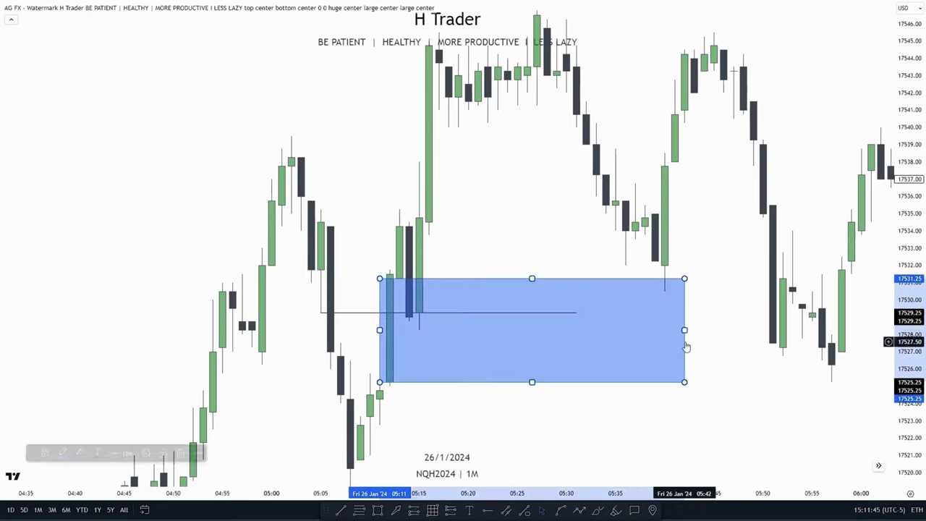
{"action": "key", "text": "Delete"}
- Examine how the one-minute candles between 05:00 and 05:16 relate to the 17529.25 and 17525.25 lines
{"action": "left_click_drag", "start_coordinate": [454, 316], "coordinate": [448, 336]}
{"action": "scroll", "coordinate": [367, 290], "scroll_direction": "left", "scroll_amount": 3}
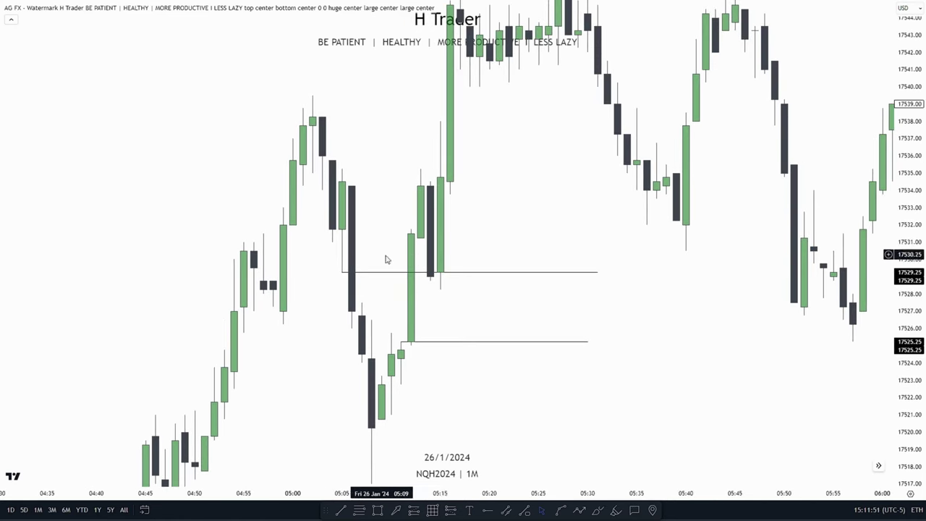
{"action": "scroll", "coordinate": [427, 290], "scroll_direction": "right", "scroll_amount": 4}
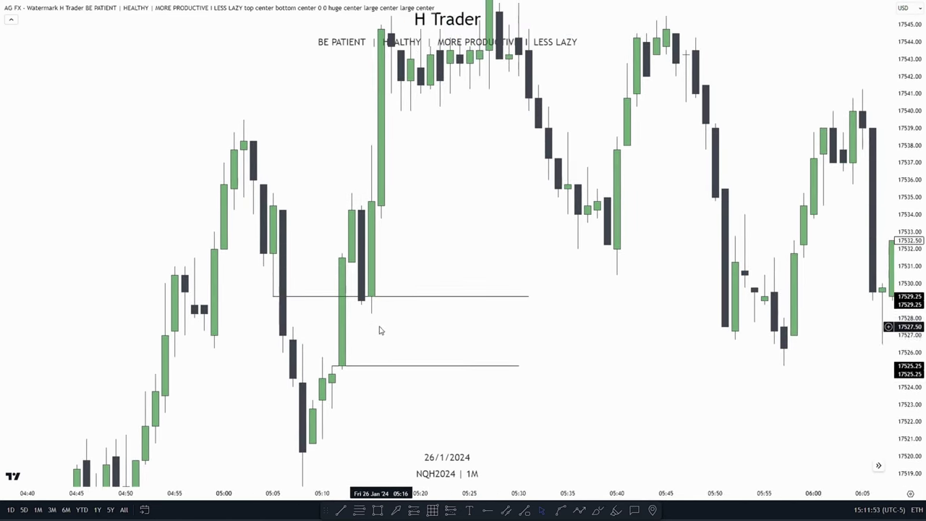
{"action": "scroll", "coordinate": [368, 259], "scroll_direction": "left", "scroll_amount": 4}
{"action": "scroll", "coordinate": [340, 246], "scroll_direction": "down", "scroll_amount": 2}
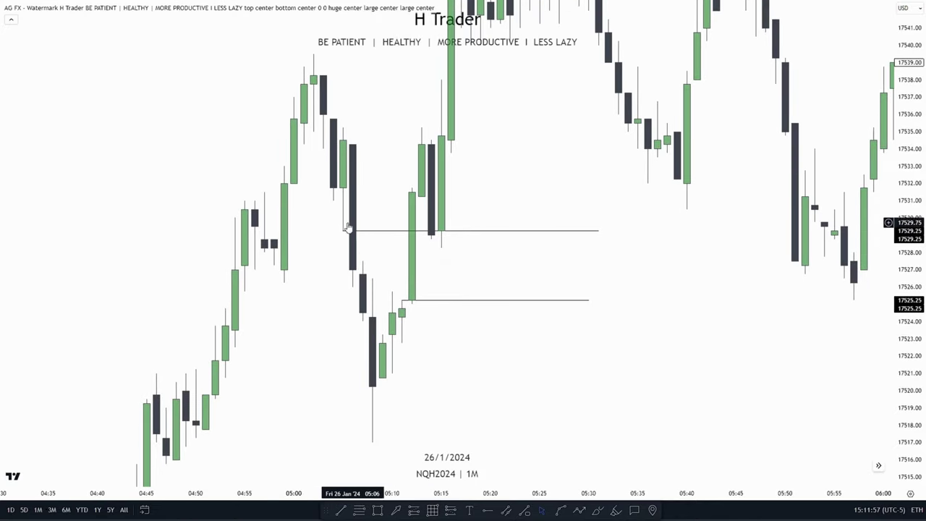
{"action": "scroll", "coordinate": [345, 229], "scroll_direction": "down", "scroll_amount": 3}
{"action": "scroll", "coordinate": [344, 228], "scroll_direction": "right", "scroll_amount": 1}
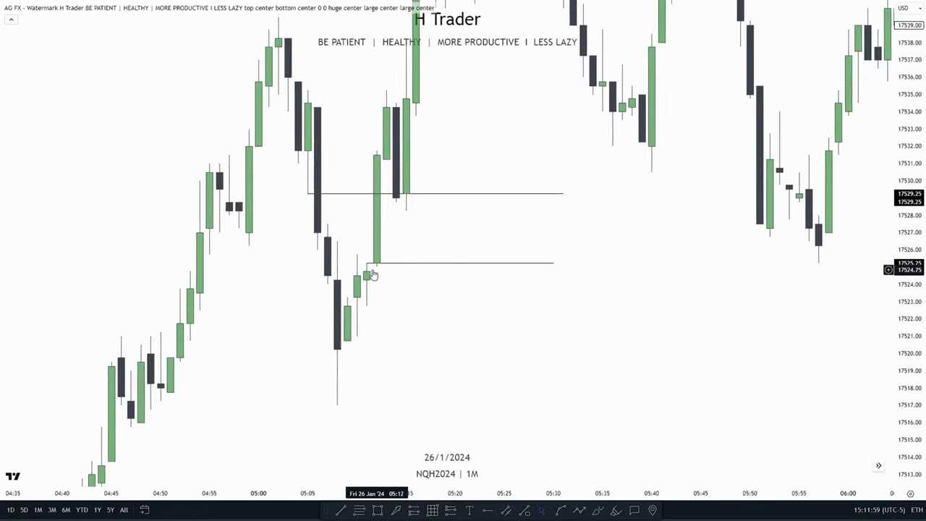
{"action": "scroll", "coordinate": [416, 234], "scroll_direction": "up", "scroll_amount": 5}
{"action": "scroll", "coordinate": [416, 233], "scroll_direction": "left", "scroll_amount": 2}
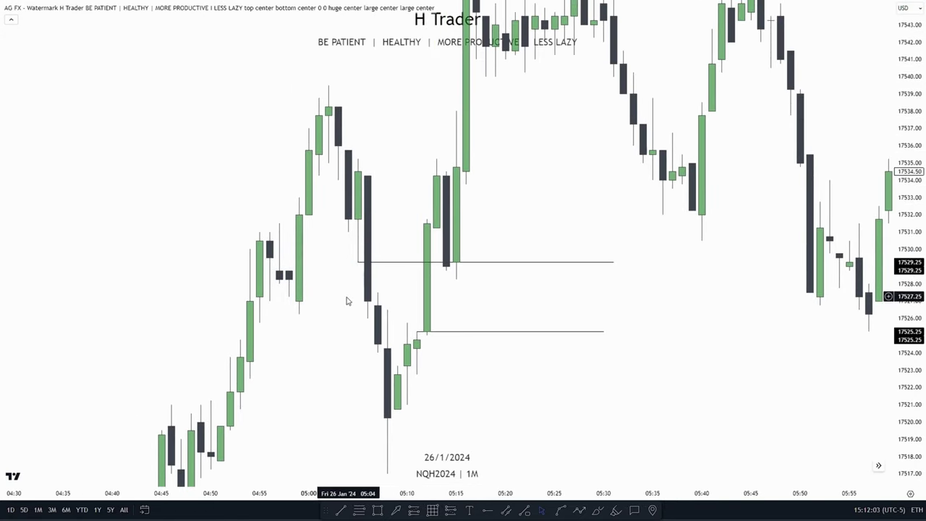
{"action": "scroll", "coordinate": [346, 301], "scroll_direction": "down", "scroll_amount": 4}
{"action": "scroll", "coordinate": [347, 301], "scroll_direction": "right", "scroll_amount": 2}
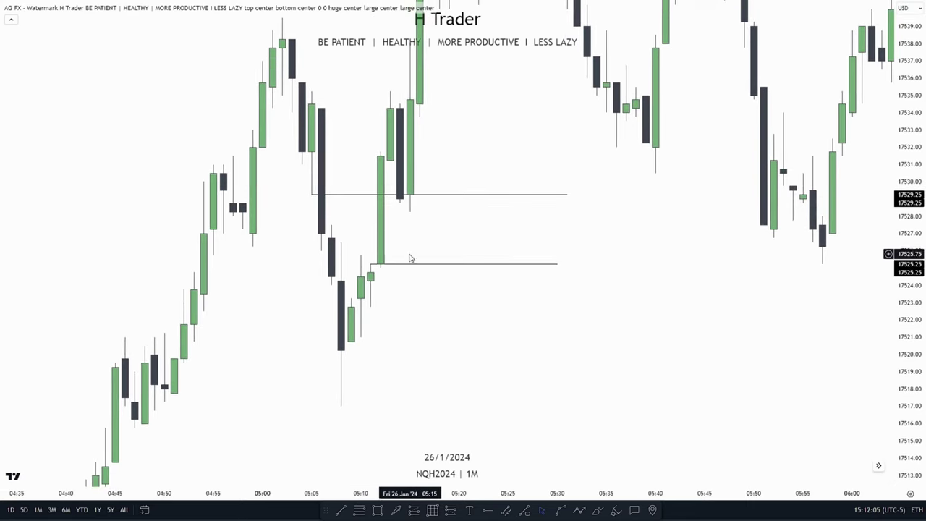
{"action": "scroll", "coordinate": [409, 259], "scroll_direction": "up", "scroll_amount": 1}
{"action": "scroll", "coordinate": [408, 258], "scroll_direction": "left", "scroll_amount": 2}
{"action": "scroll", "coordinate": [446, 268], "scroll_direction": "up", "scroll_amount": 4}
{"action": "scroll", "coordinate": [447, 268], "scroll_direction": "right", "scroll_amount": 3}
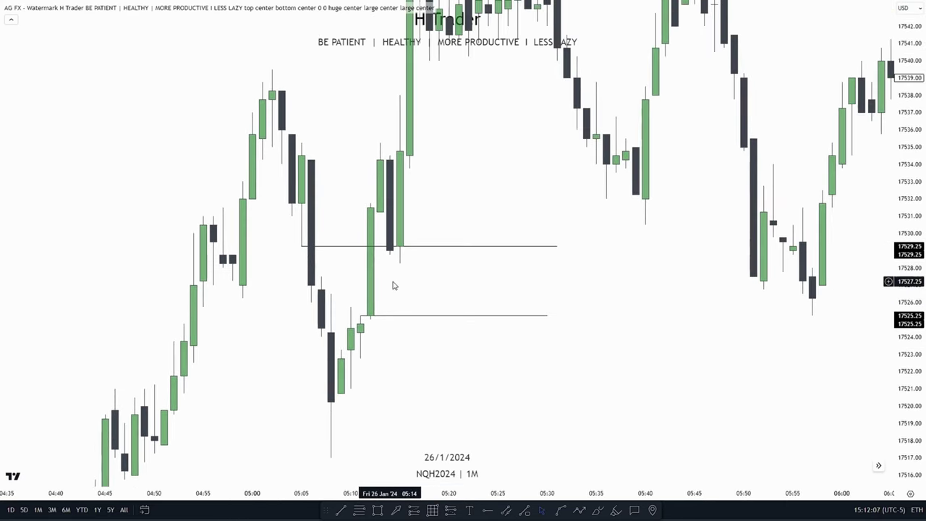
{"action": "scroll", "coordinate": [376, 337], "scroll_direction": "down", "scroll_amount": 1}
{"action": "scroll", "coordinate": [376, 337], "scroll_direction": "left", "scroll_amount": 1}
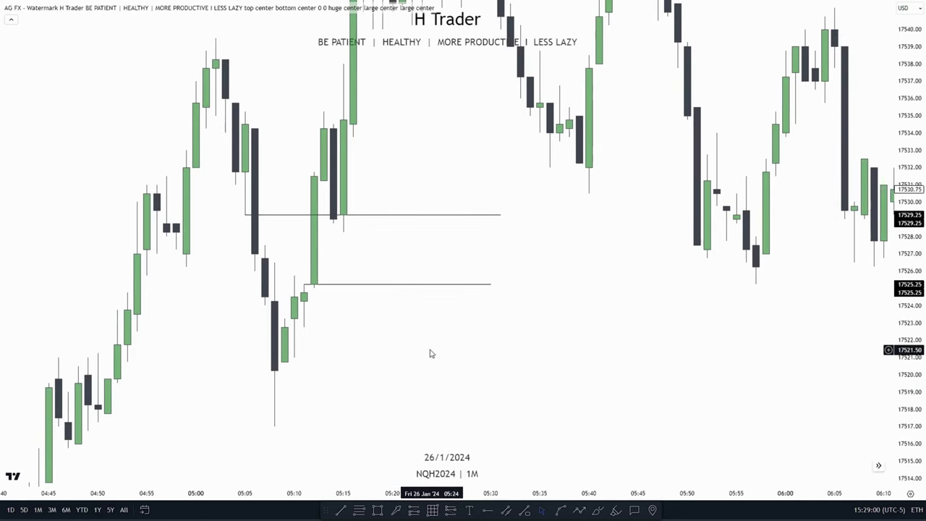
{"action": "scroll", "coordinate": [362, 347], "scroll_direction": "up", "scroll_amount": 2}
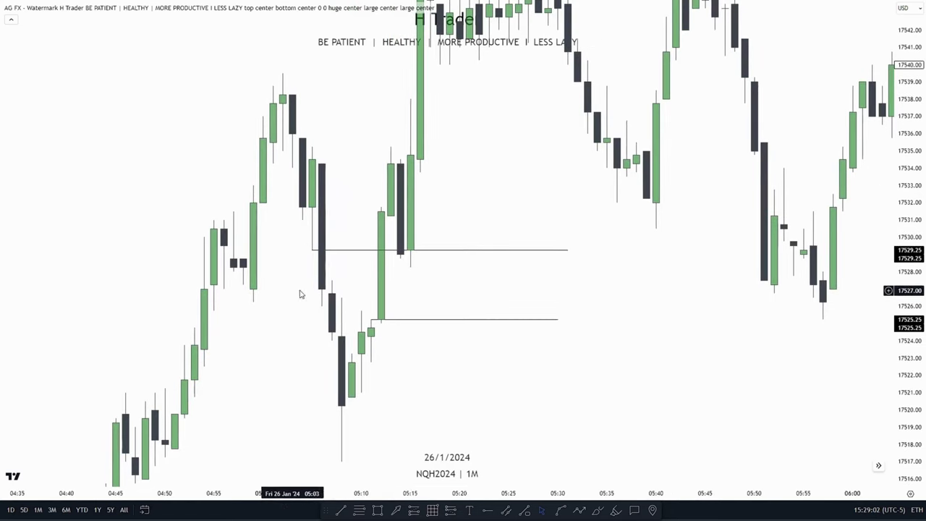
{"action": "scroll", "coordinate": [301, 295], "scroll_direction": "down", "scroll_amount": 2}
{"action": "scroll", "coordinate": [301, 294], "scroll_direction": "right", "scroll_amount": 2}
{"action": "scroll", "coordinate": [384, 391], "scroll_direction": "down", "scroll_amount": 1}
{"action": "scroll", "coordinate": [384, 391], "scroll_direction": "right", "scroll_amount": 1}
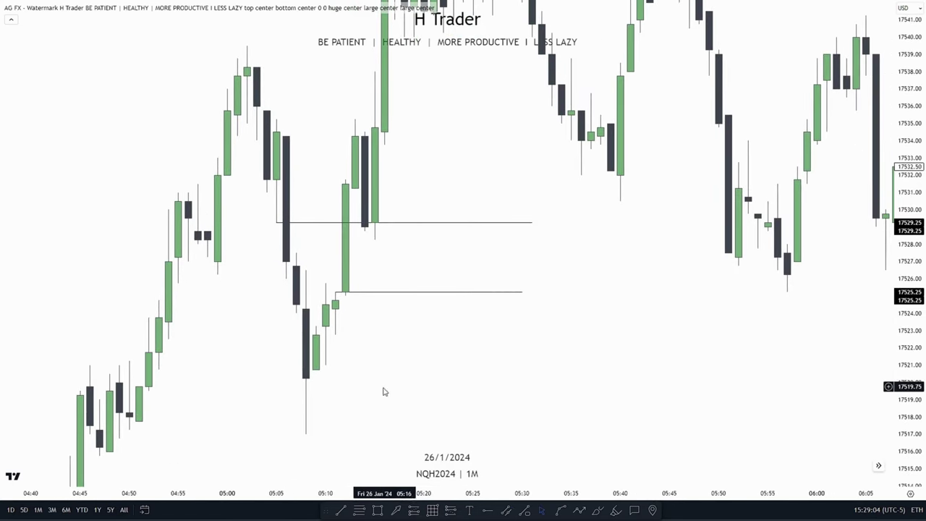
{"action": "mouse_move", "coordinate": [449, 358]}
{"action": "left_mouse_down"}
{"action": "mouse_move", "coordinate": [486, 305]}
{"action": "mouse_move", "coordinate": [492, 373]}
{"action": "mouse_move", "coordinate": [441, 306]}
{"action": "mouse_move", "coordinate": [448, 343]}
{"action": "left_mouse_up"}
{"action": "left_click_drag", "start_coordinate": [422, 259], "coordinate": [428, 275]}
{"action": "scroll", "coordinate": [476, 260], "scroll_direction": "down", "scroll_amount": 3}
{"action": "scroll", "coordinate": [475, 260], "scroll_direction": "right", "scroll_amount": 1}
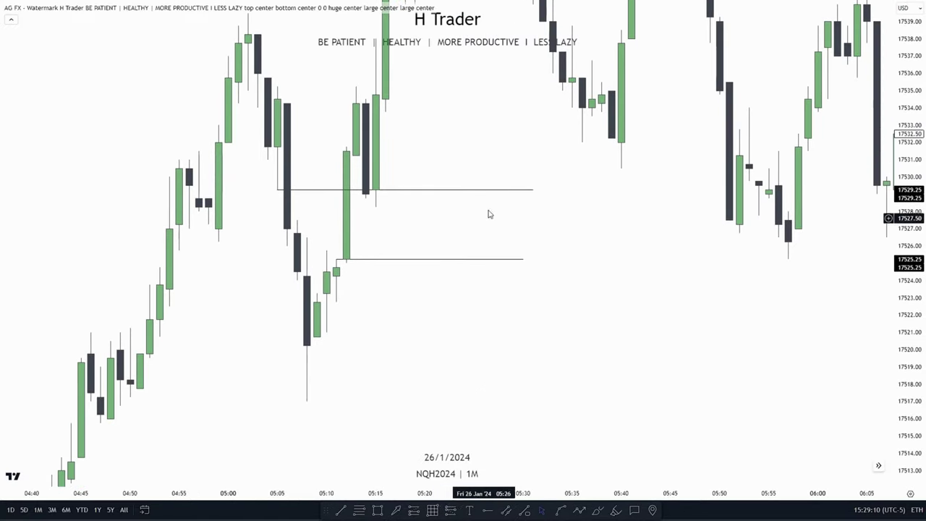
{"action": "left_click_drag", "start_coordinate": [444, 220], "coordinate": [430, 266]}
{"action": "left_click_drag", "start_coordinate": [484, 279], "coordinate": [505, 228]}
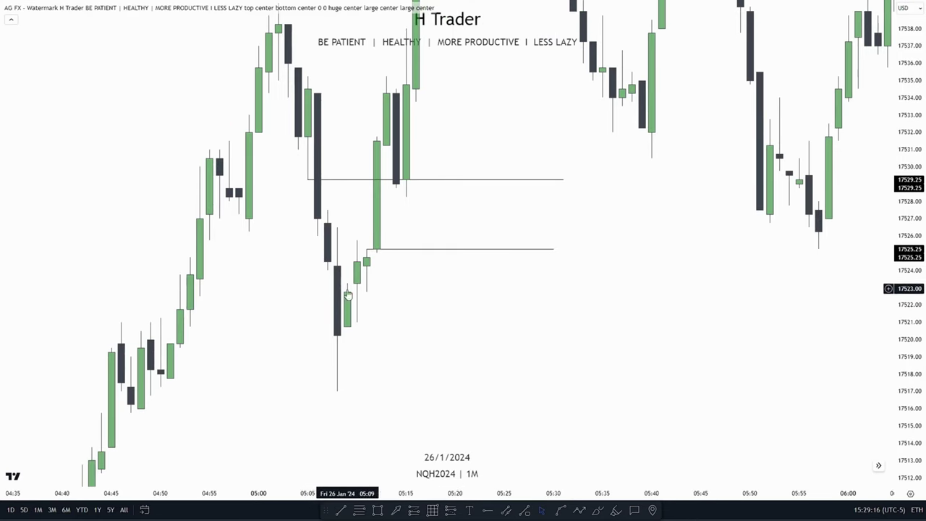
- Draw a rectangle from 17526.50 to 16.75 points past 17500 around the 05:08 low, spanning 05:06 to 05:30, and delete it
{"action": "left_click_drag", "start_coordinate": [431, 305], "coordinate": [400, 330]}
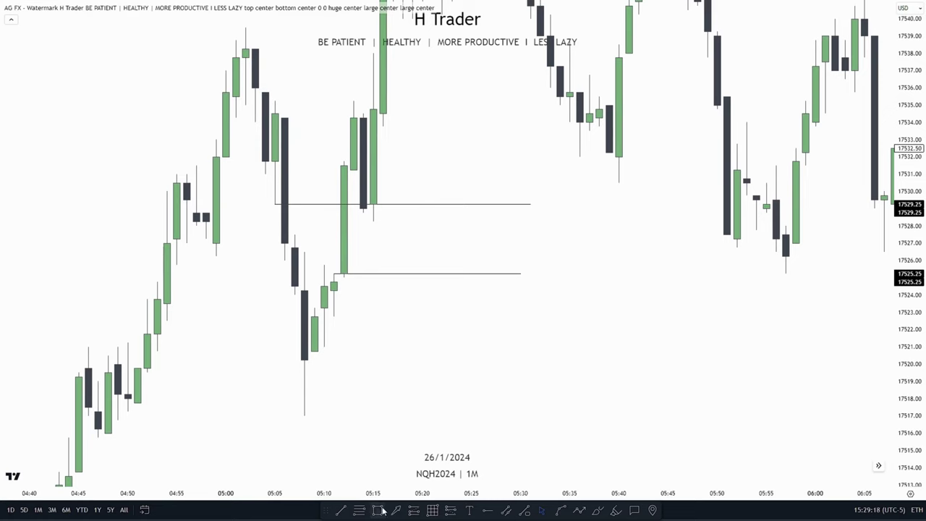
{"action": "left_click_drag", "start_coordinate": [304, 253], "coordinate": [502, 419]}
{"action": "left_click_drag", "start_coordinate": [306, 346], "coordinate": [286, 346]}
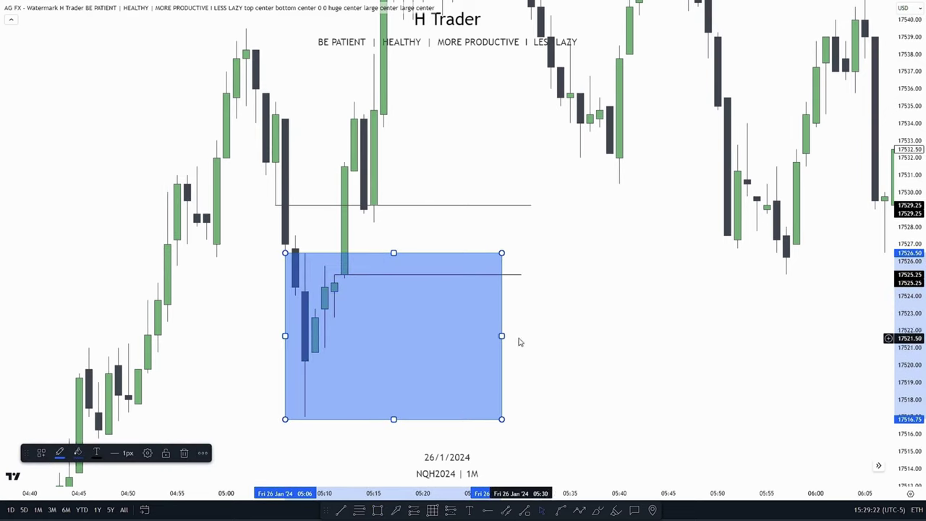
{"action": "left_click_drag", "start_coordinate": [501, 336], "coordinate": [333, 318]}
{"action": "key", "text": "Delete"}
- Examine the drop into the 05:08 low and the rally back through both marked price levels up to the 05:16 candle
{"action": "left_click_drag", "start_coordinate": [404, 341], "coordinate": [432, 409]}
{"action": "left_click_drag", "start_coordinate": [356, 267], "coordinate": [353, 251]}
{"action": "left_click_drag", "start_coordinate": [498, 387], "coordinate": [474, 313]}
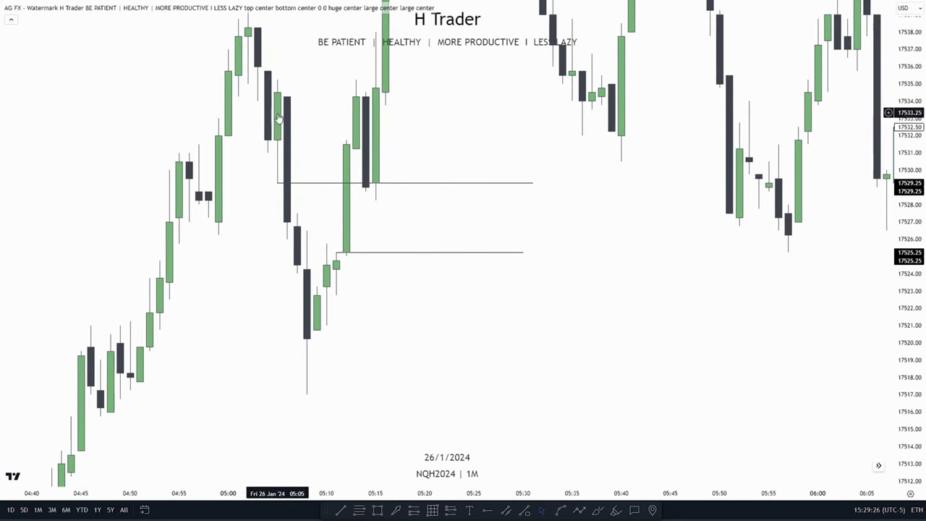
{"action": "scroll", "coordinate": [334, 372], "scroll_direction": "left", "scroll_amount": 5}
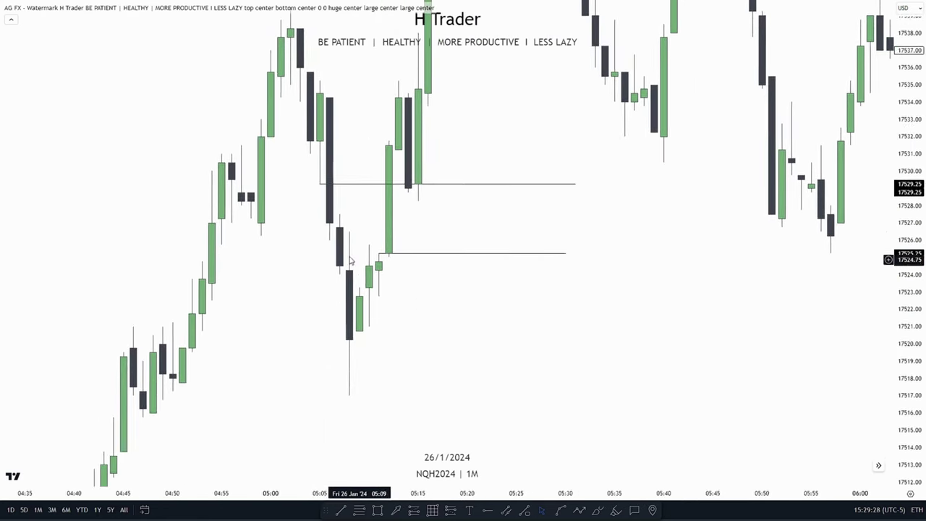
{"action": "left_click_drag", "start_coordinate": [446, 316], "coordinate": [448, 301]}
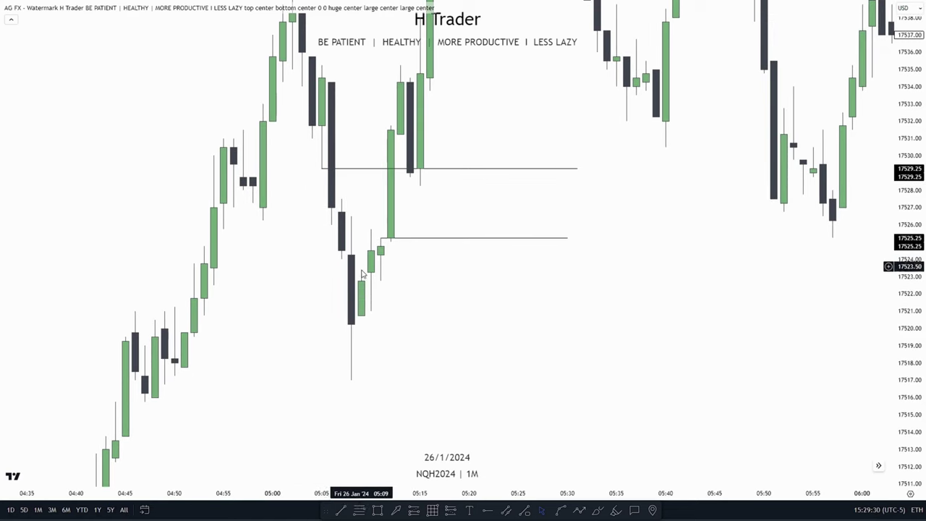
{"action": "scroll", "coordinate": [321, 282], "scroll_direction": "right", "scroll_amount": 3}
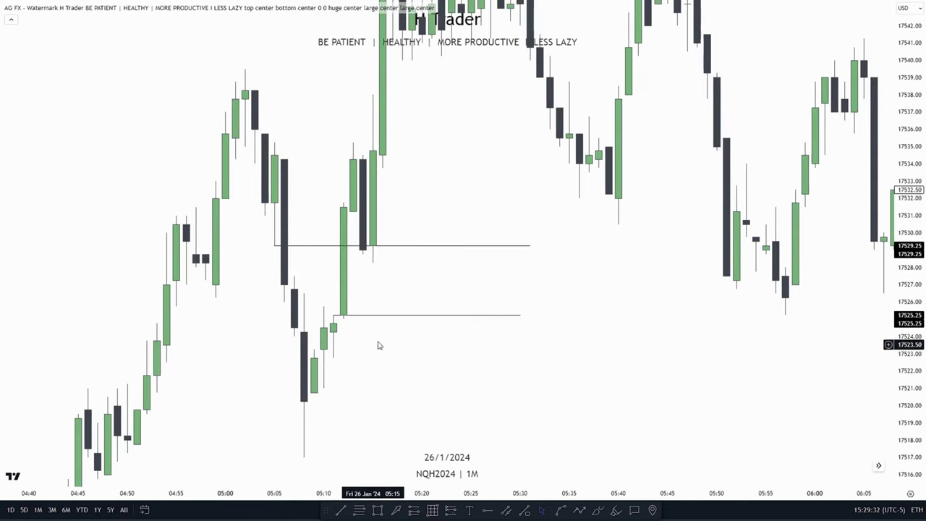
{"action": "scroll", "coordinate": [371, 121], "scroll_direction": "left", "scroll_amount": 2}
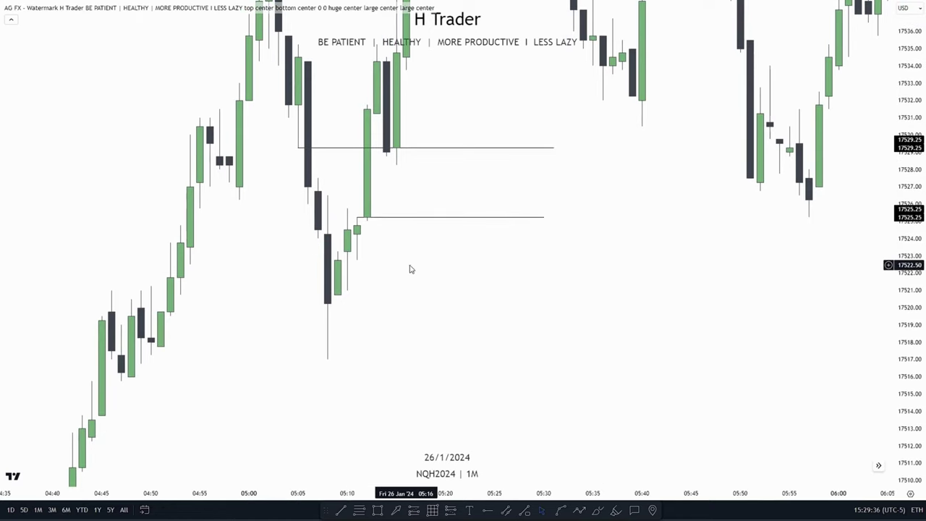
{"action": "left_click_drag", "start_coordinate": [410, 267], "coordinate": [386, 384]}
{"action": "mouse_move", "coordinate": [394, 300]}
{"action": "left_mouse_down"}
{"action": "mouse_move", "coordinate": [406, 287]}
{"action": "mouse_move", "coordinate": [374, 339]}
{"action": "mouse_move", "coordinate": [375, 367]}
{"action": "mouse_move", "coordinate": [405, 311]}
{"action": "left_mouse_up"}
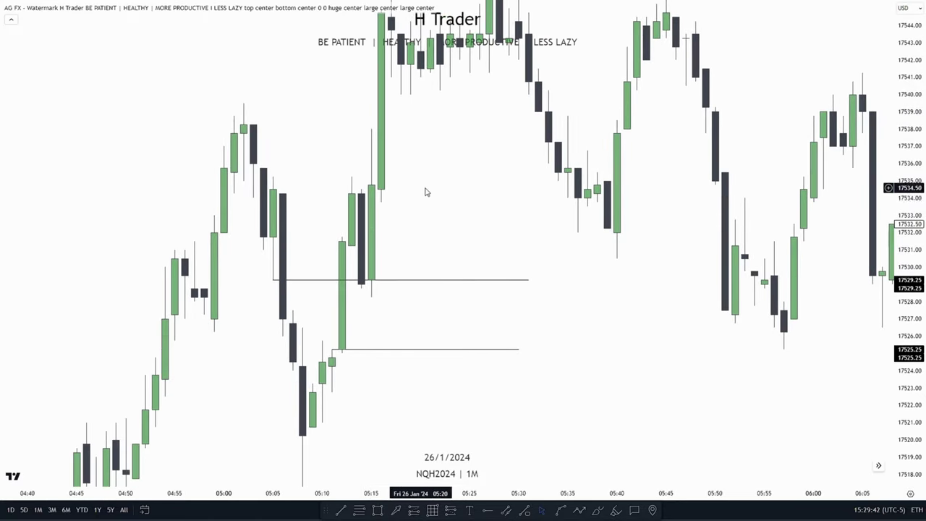
{"action": "left_click_drag", "start_coordinate": [411, 172], "coordinate": [440, 76]}
{"action": "left_click_drag", "start_coordinate": [444, 224], "coordinate": [427, 355]}
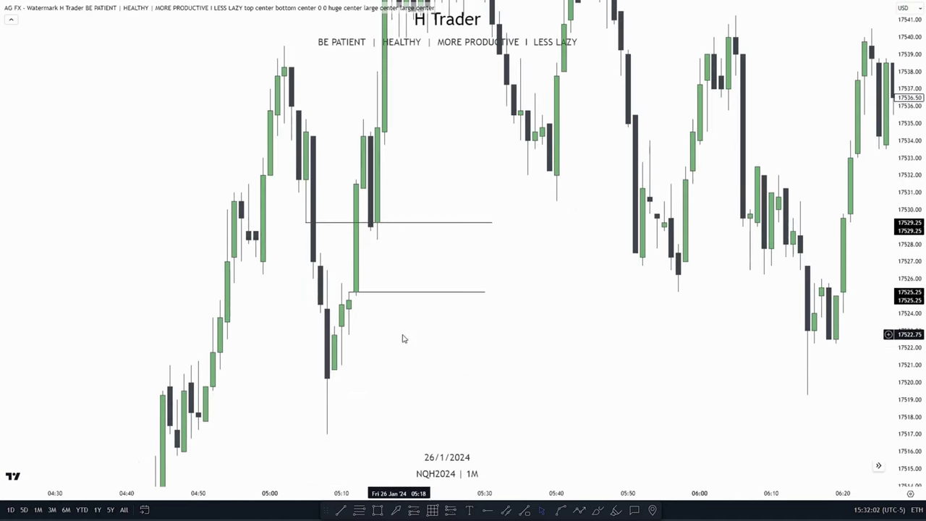
{"action": "left_click_drag", "start_coordinate": [403, 335], "coordinate": [435, 380]}
{"action": "left_click_drag", "start_coordinate": [462, 305], "coordinate": [434, 323]}
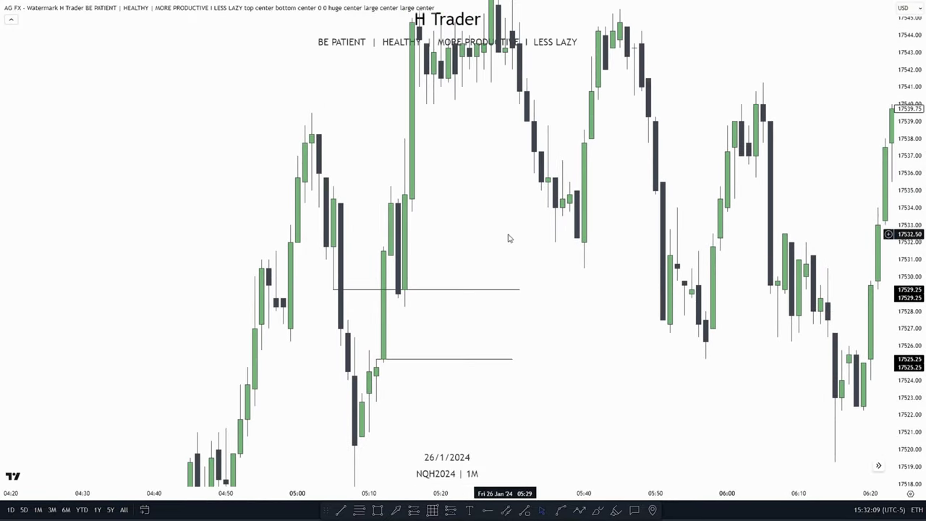
{"action": "left_click_drag", "start_coordinate": [508, 235], "coordinate": [497, 197]}
{"action": "left_click_drag", "start_coordinate": [543, 300], "coordinate": [529, 324]}
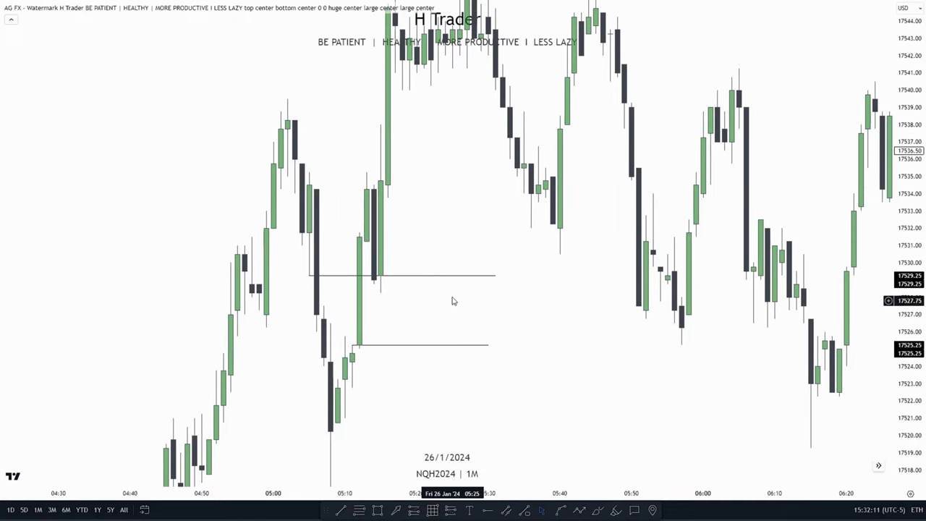
{"action": "left_click_drag", "start_coordinate": [437, 303], "coordinate": [372, 296]}
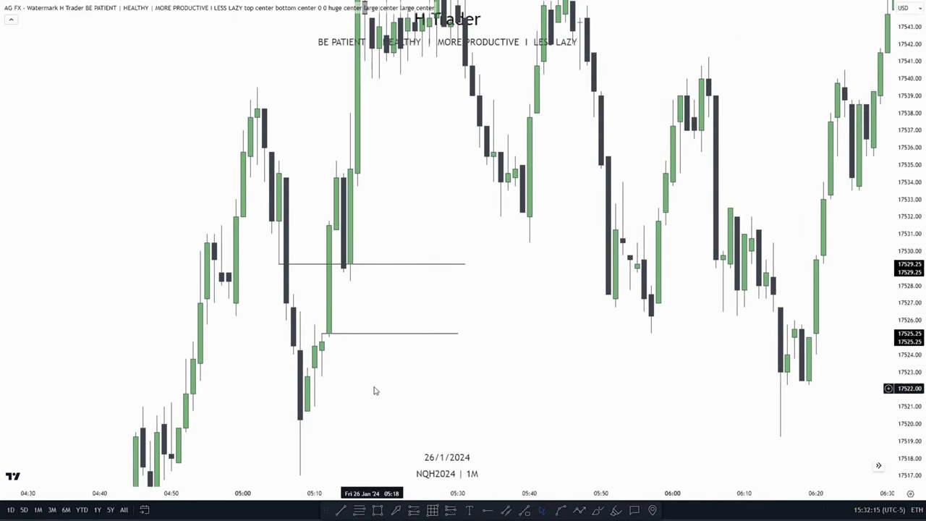
- Place a long position at the 05:15 candle with its entry on the 17529.25 line
{"action": "left_click", "coordinate": [348, 270]}
{"action": "left_click_drag", "start_coordinate": [573, 313], "coordinate": [598, 236]}
{"action": "left_click_drag", "start_coordinate": [330, 331], "coordinate": [371, 346]}
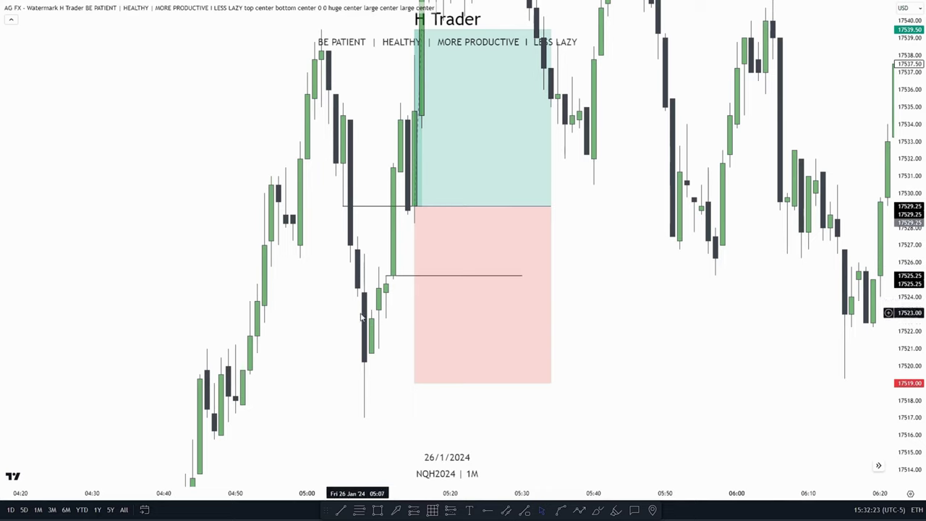
- Draw a horizontal trend line at 17539.50 from the 05:02 high to 05:22
{"action": "left_click_drag", "start_coordinate": [380, 306], "coordinate": [359, 373]}
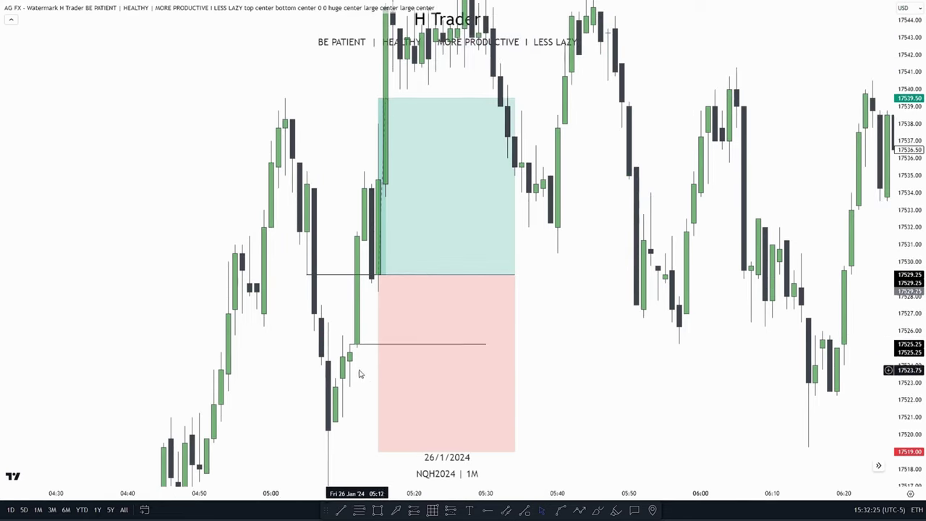
{"action": "left_click_drag", "start_coordinate": [348, 196], "coordinate": [354, 159]}
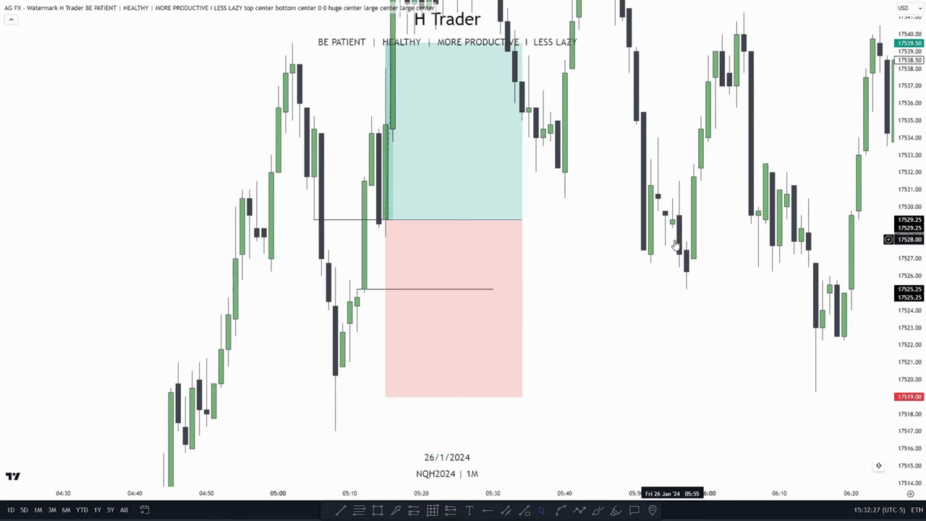
{"action": "left_click_drag", "start_coordinate": [586, 223], "coordinate": [562, 321]}
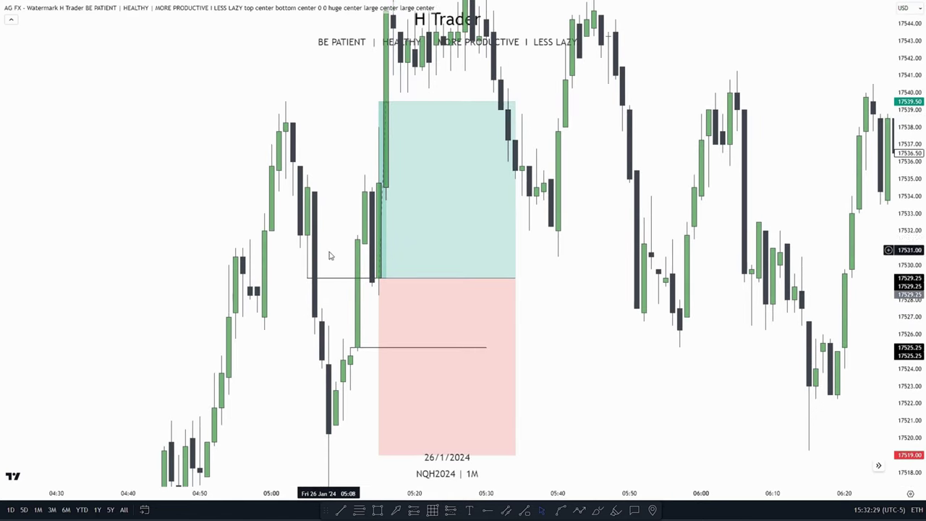
{"action": "mouse_move", "coordinate": [338, 234]}
{"action": "left_mouse_down"}
{"action": "mouse_move", "coordinate": [334, 280]}
{"action": "mouse_move", "coordinate": [323, 233]}
{"action": "left_mouse_up"}
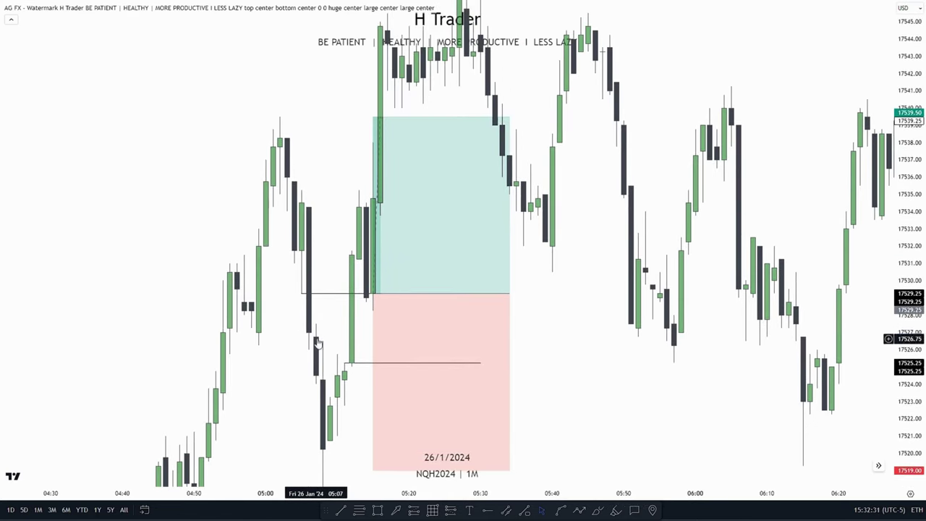
{"action": "left_click_drag", "start_coordinate": [366, 145], "coordinate": [351, 201]}
{"action": "left_click", "coordinate": [343, 512]}
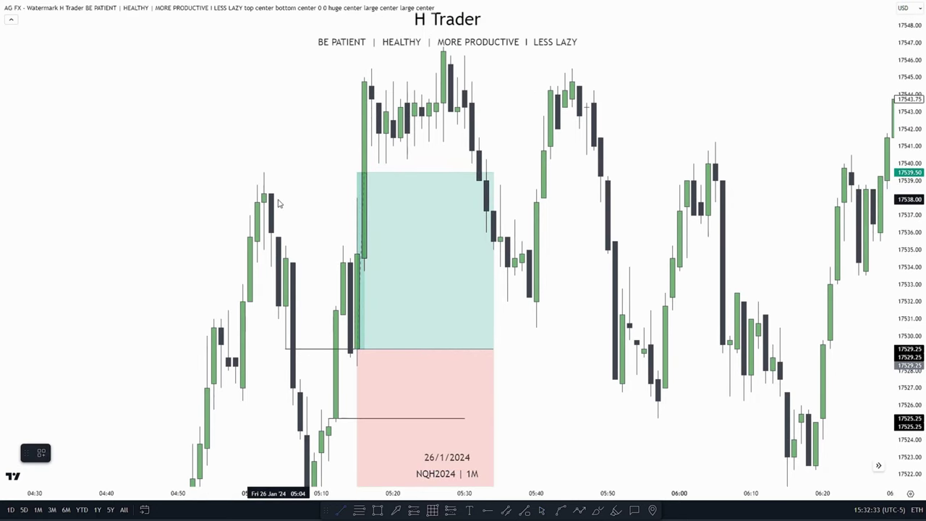
{"action": "left_click", "coordinate": [264, 172]}
{"action": "left_click", "coordinate": [407, 172]}
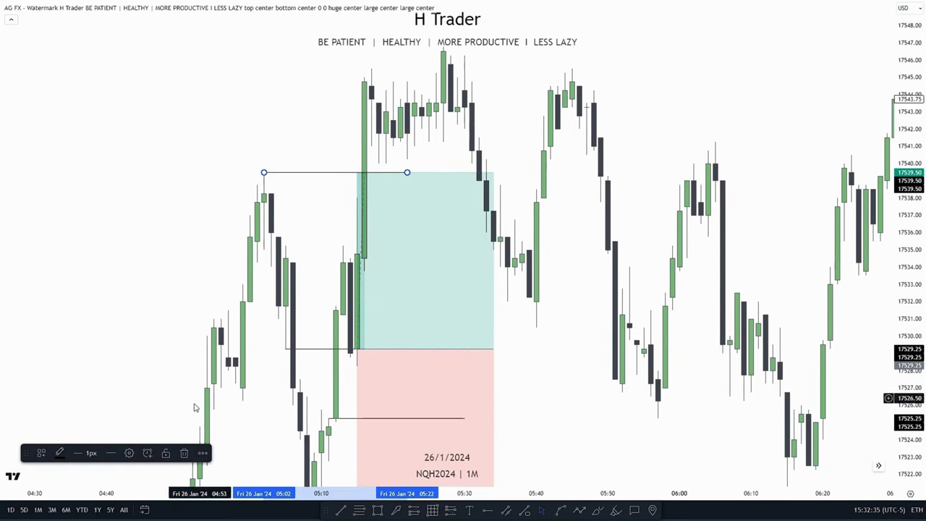
- Label the 17539.50 trend line with the text "IRL"
{"action": "left_click", "coordinate": [129, 453]}
{"action": "left_click", "coordinate": [418, 72]}
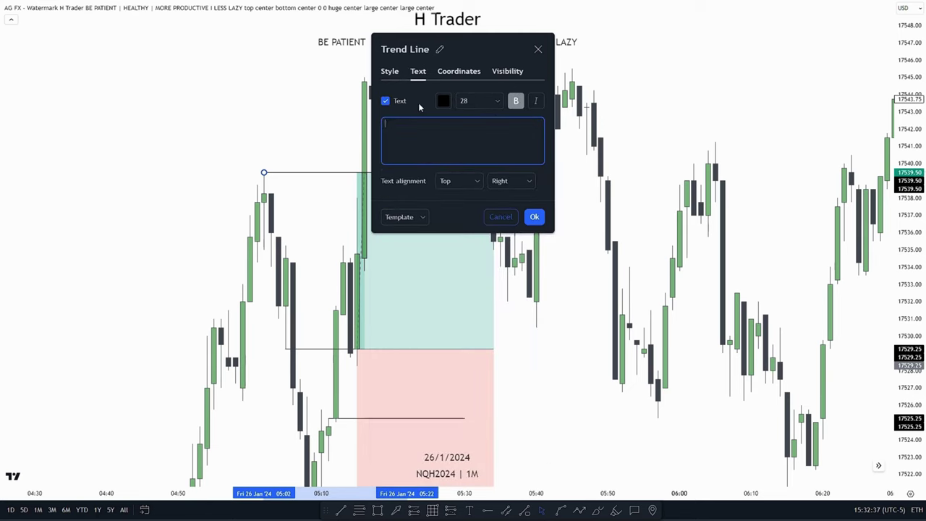
{"action": "type", "text": "IRL"}
{"action": "left_click", "coordinate": [534, 217]}
{"action": "left_click", "coordinate": [600, 275]}
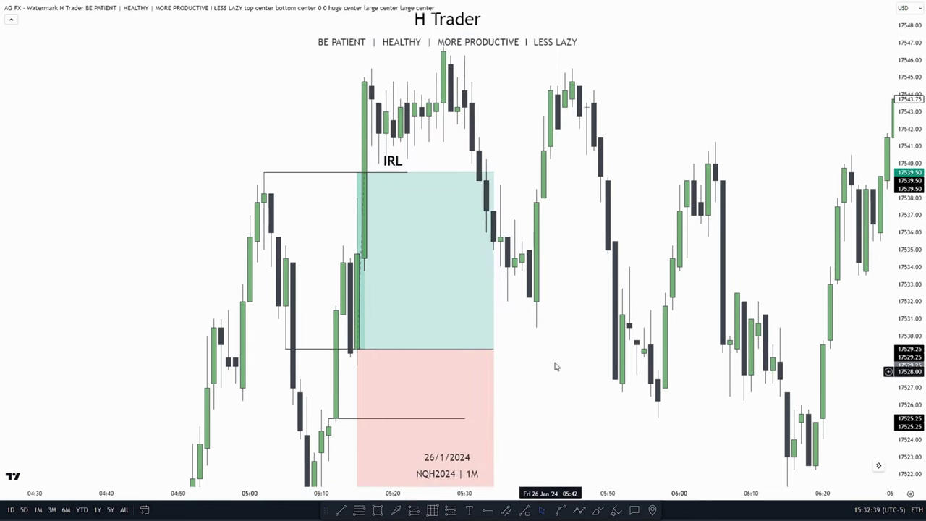
- Draw a rectangle between the 17529.25 and 17525.25 lines, starting at 05:05, and delete it
{"action": "left_click_drag", "start_coordinate": [549, 400], "coordinate": [555, 370]}
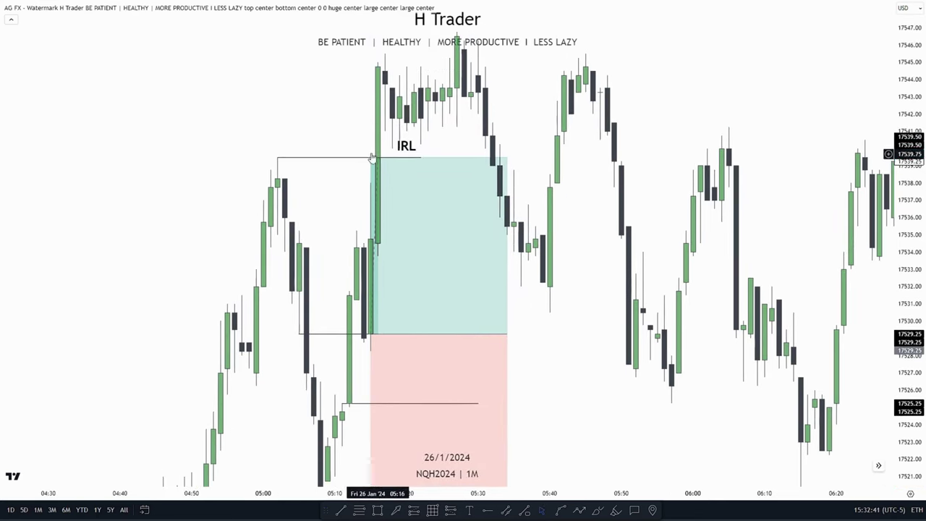
{"action": "left_click_drag", "start_coordinate": [355, 168], "coordinate": [293, 222]}
{"action": "left_click_drag", "start_coordinate": [546, 362], "coordinate": [608, 374]}
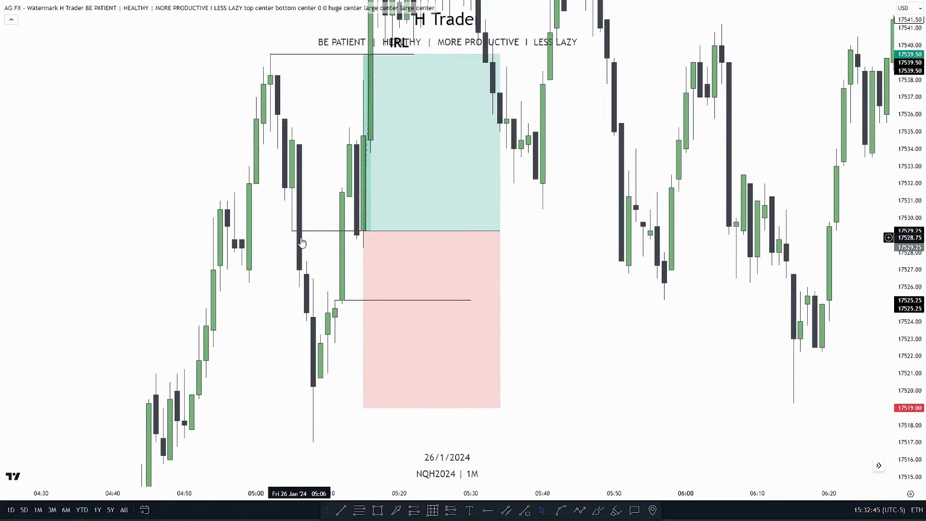
{"action": "left_click_drag", "start_coordinate": [517, 289], "coordinate": [520, 307]}
{"action": "left_click_drag", "start_coordinate": [612, 317], "coordinate": [589, 324]}
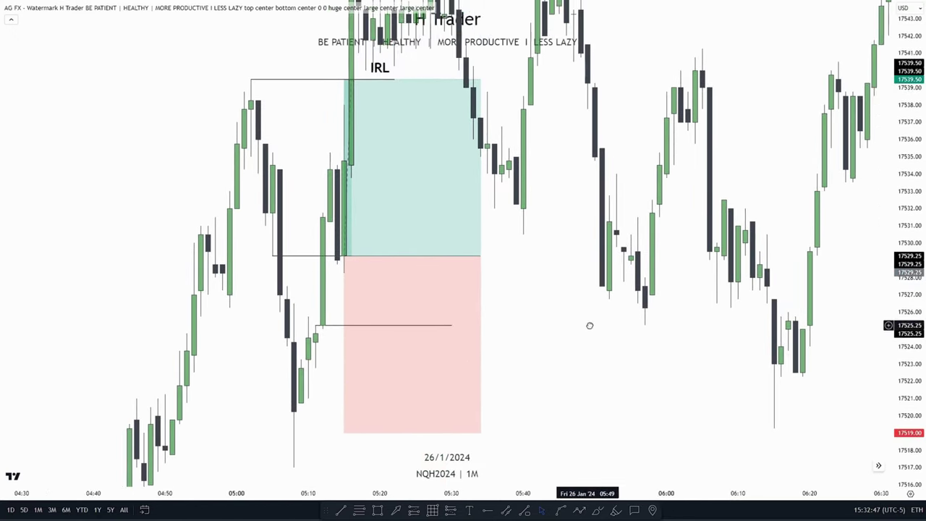
{"action": "left_click", "coordinate": [378, 511]}
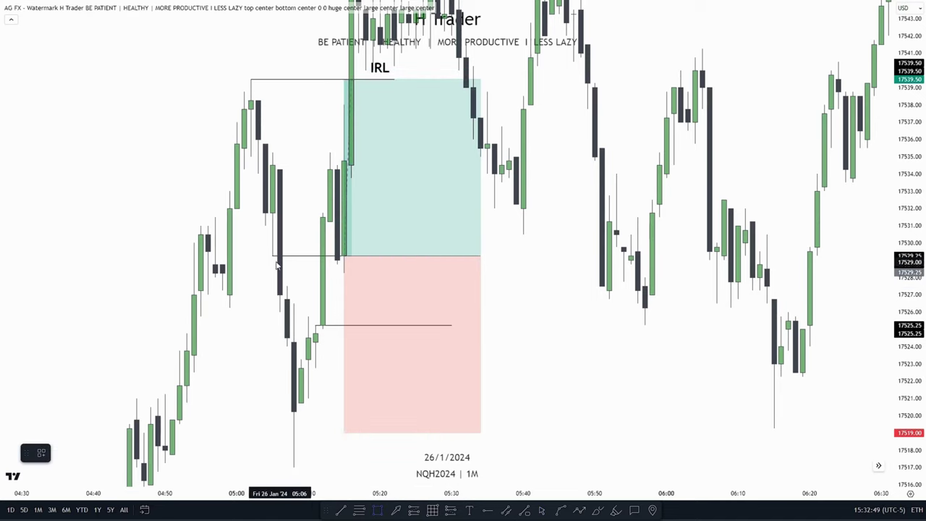
{"action": "left_click_drag", "start_coordinate": [272, 257], "coordinate": [321, 325]}
{"action": "key", "text": "Delete"}
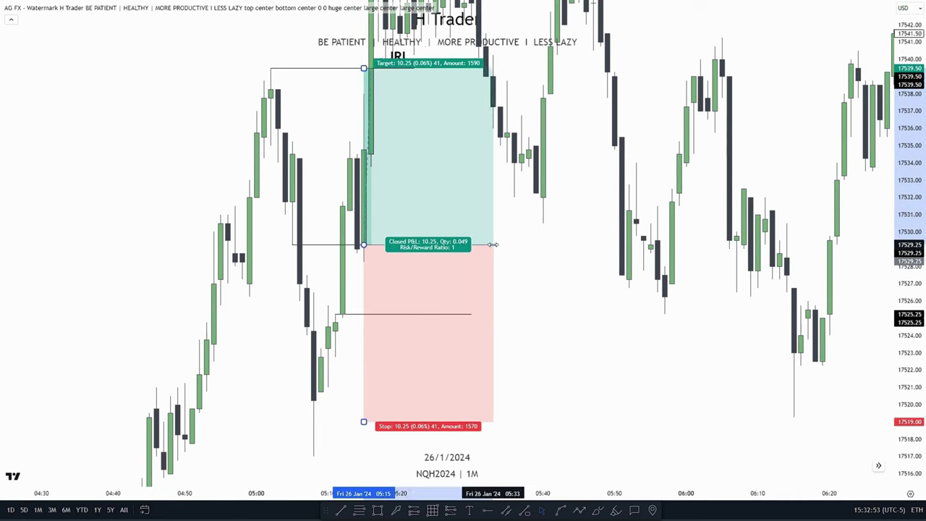
- Shorten the long position from the 05:15 candle so that it ends at about 05:24
{"action": "left_click_drag", "start_coordinate": [498, 248], "coordinate": [428, 247]}
{"action": "left_click_drag", "start_coordinate": [475, 149], "coordinate": [483, 94]}
{"action": "left_click_drag", "start_coordinate": [592, 303], "coordinate": [595, 352]}
{"action": "left_click", "coordinate": [377, 416]}
{"action": "left_click_drag", "start_coordinate": [528, 376], "coordinate": [533, 371]}
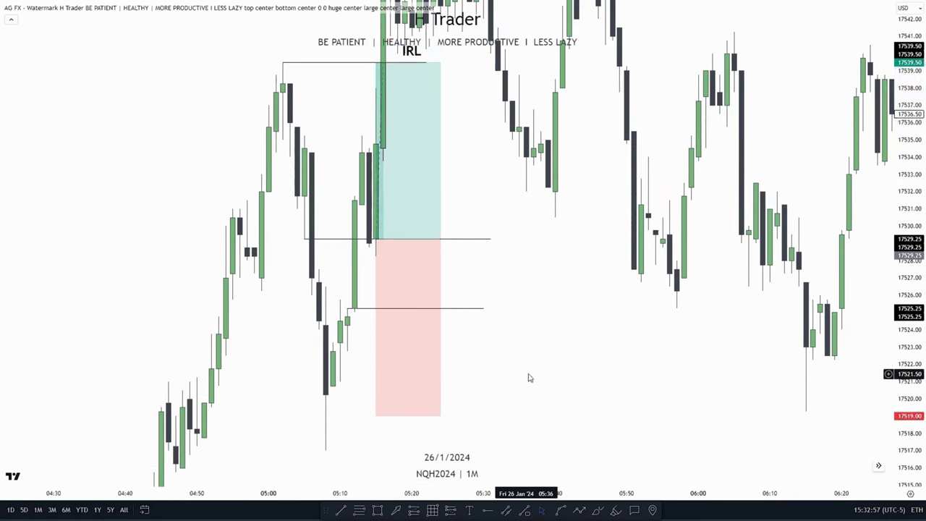
- Tighten the long position's stop to just below the 17525.25 line
{"action": "left_click_drag", "start_coordinate": [368, 369], "coordinate": [371, 382]}
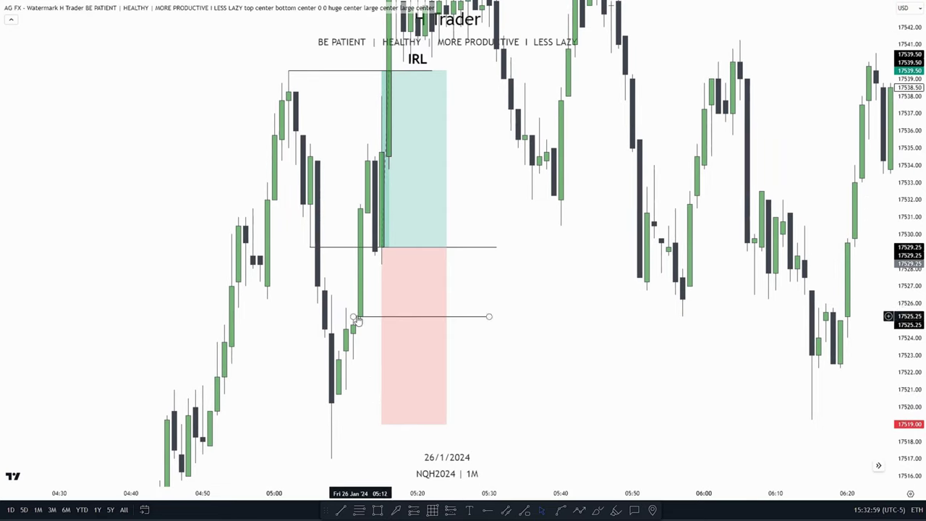
{"action": "mouse_move", "coordinate": [566, 324]}
{"action": "left_mouse_down"}
{"action": "mouse_move", "coordinate": [583, 369]}
{"action": "mouse_move", "coordinate": [559, 318]}
{"action": "left_mouse_up"}
{"action": "left_click", "coordinate": [437, 341]}
{"action": "left_click_drag", "start_coordinate": [570, 359], "coordinate": [565, 332]}
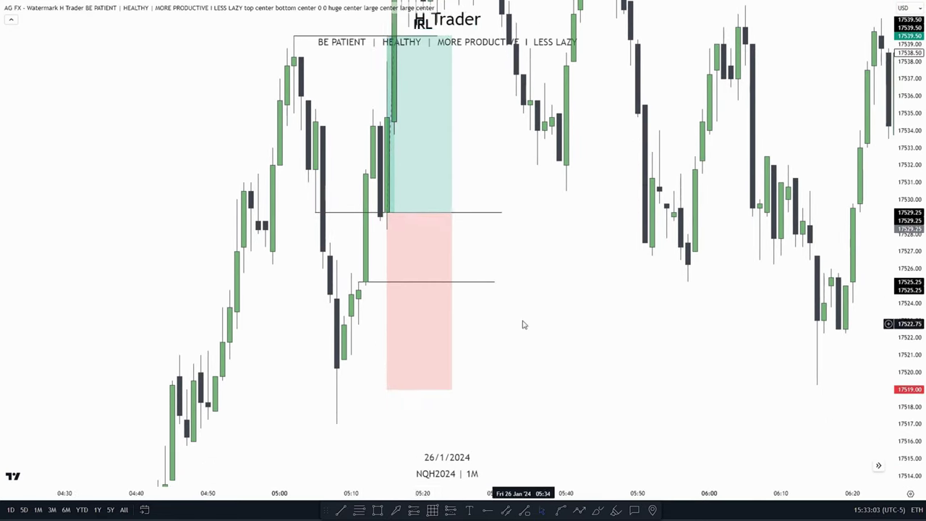
{"action": "left_click_drag", "start_coordinate": [588, 362], "coordinate": [604, 372]}
{"action": "left_click_drag", "start_coordinate": [405, 398], "coordinate": [375, 312]}
{"action": "left_click_drag", "start_coordinate": [485, 327], "coordinate": [495, 330]}
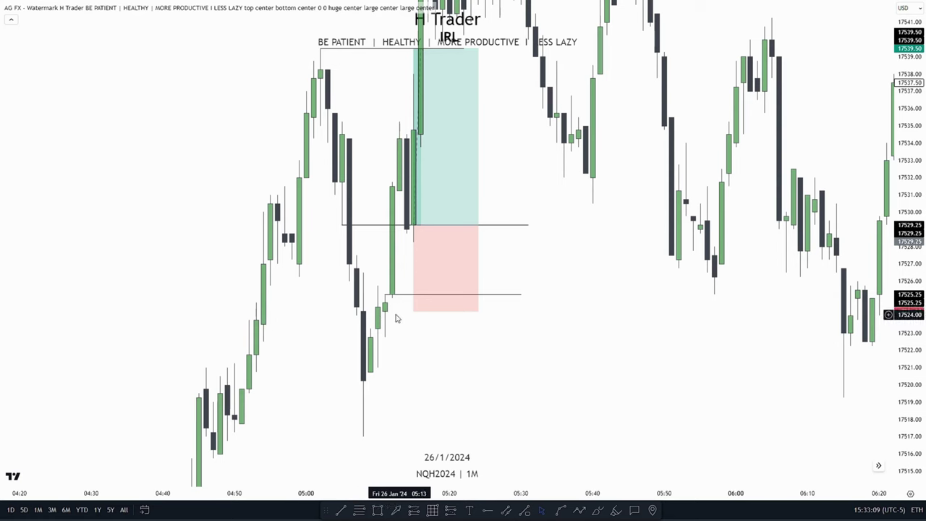
{"action": "left_click_drag", "start_coordinate": [578, 302], "coordinate": [626, 300]}
{"action": "left_click", "coordinate": [492, 242]}
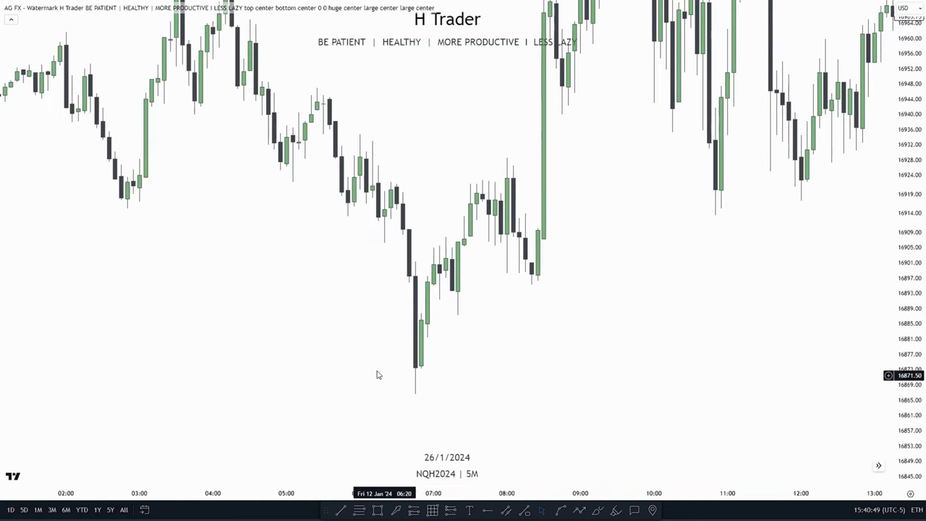
- Examine the five-minute candles of 12 January around the 06:45 low and the rally up to 08:30
{"action": "left_click_drag", "start_coordinate": [923, 250], "coordinate": [923, 221]}
{"action": "left_click_drag", "start_coordinate": [634, 276], "coordinate": [730, 236]}
{"action": "scroll", "coordinate": [728, 238], "scroll_direction": "up", "scroll_amount": 2}
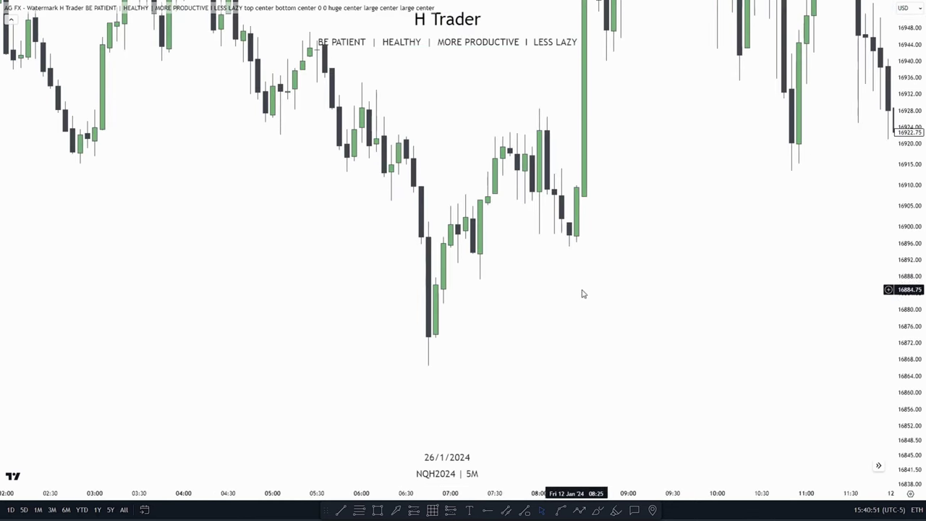
{"action": "left_click_drag", "start_coordinate": [590, 295], "coordinate": [521, 317]}
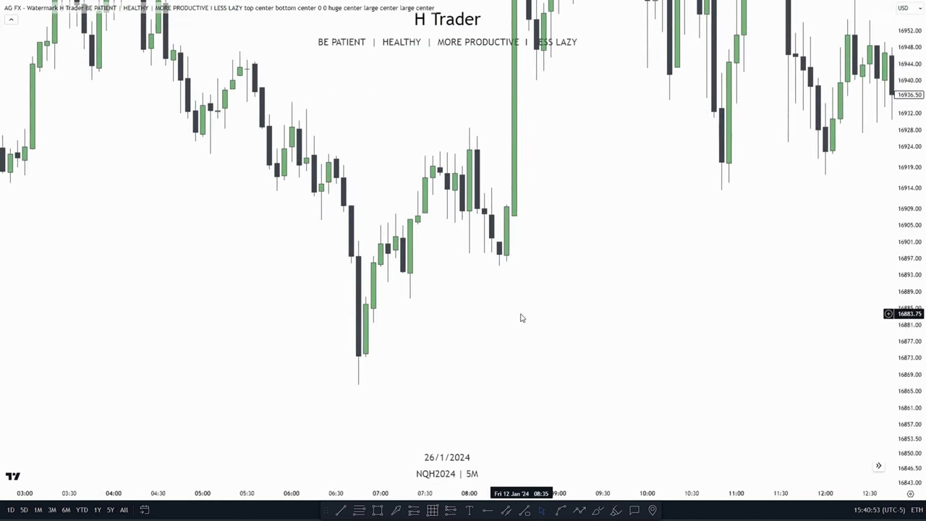
{"action": "left_click_drag", "start_coordinate": [460, 289], "coordinate": [513, 282]}
{"action": "scroll", "coordinate": [513, 289], "scroll_direction": "up", "scroll_amount": 1}
{"action": "scroll", "coordinate": [474, 316], "scroll_direction": "left", "scroll_amount": 2}
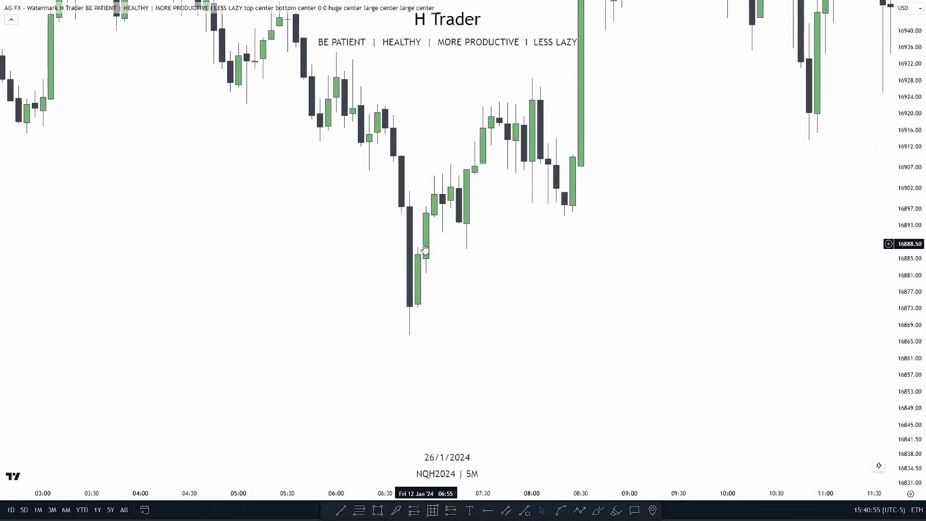
{"action": "scroll", "coordinate": [401, 311], "scroll_direction": "right", "scroll_amount": 1}
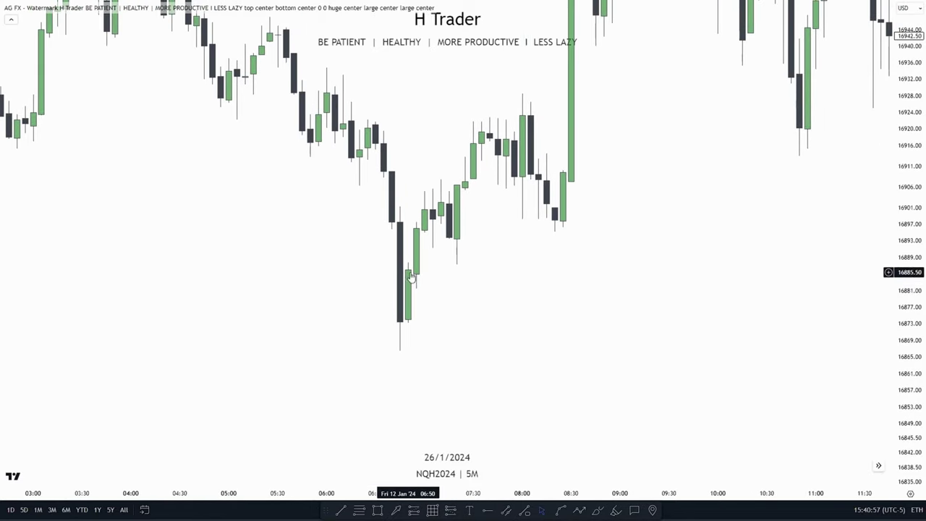
{"action": "scroll", "coordinate": [523, 304], "scroll_direction": "right", "scroll_amount": 2}
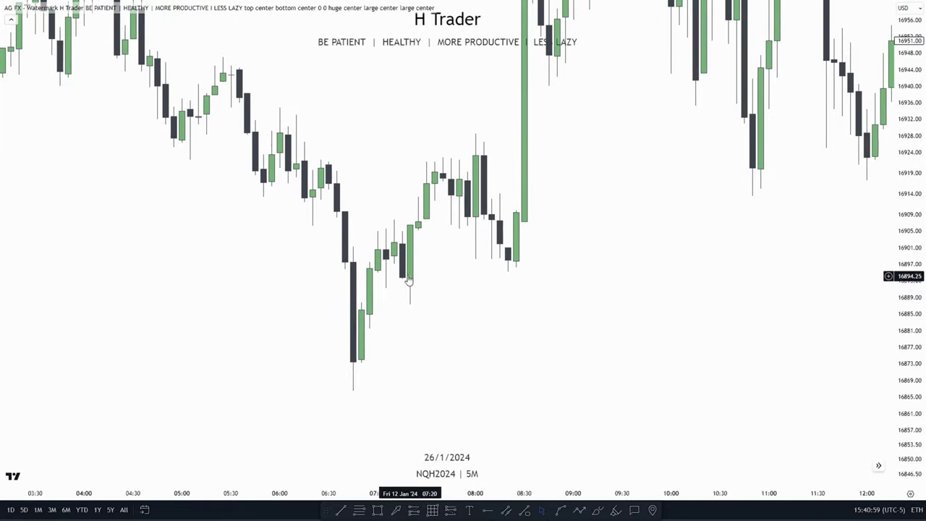
{"action": "scroll", "coordinate": [464, 324], "scroll_direction": "left", "scroll_amount": 4}
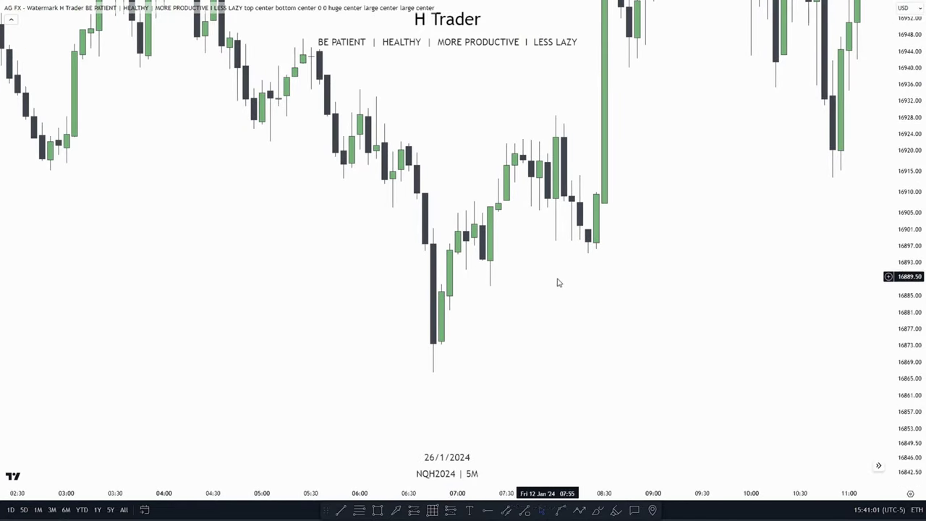
- Draw horizontal trend lines at 16895.75 from the 06:40 candle and at 16887.75 from the 06:50 candle, both ending at about 08:05
{"action": "scroll", "coordinate": [446, 352], "scroll_direction": "right", "scroll_amount": 3}
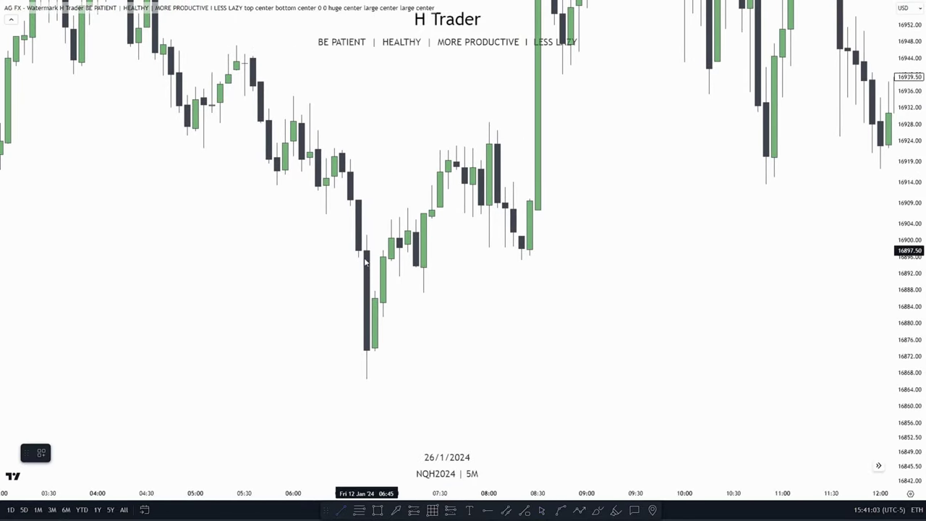
{"action": "left_click", "coordinate": [497, 257]}
{"action": "scroll", "coordinate": [402, 402], "scroll_direction": "right", "scroll_amount": 2}
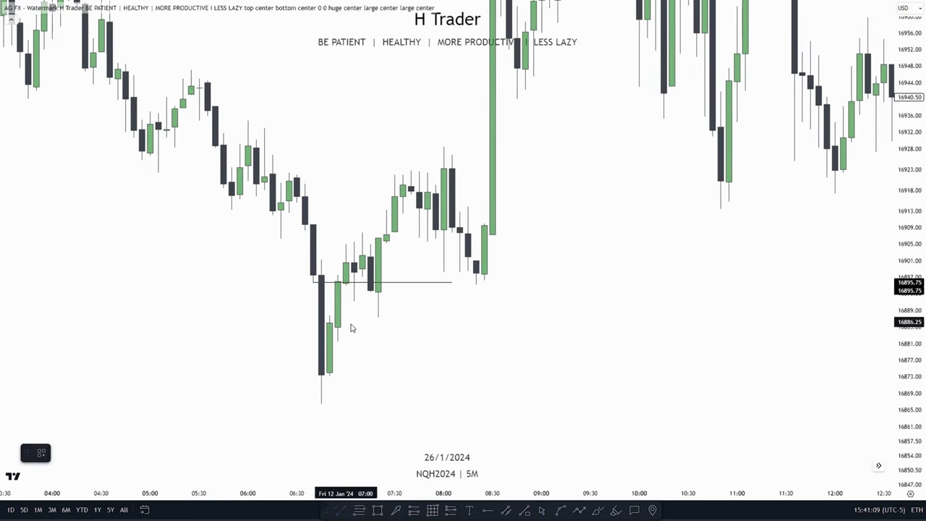
{"action": "left_click", "coordinate": [451, 315]}
{"action": "left_click", "coordinate": [601, 332]}
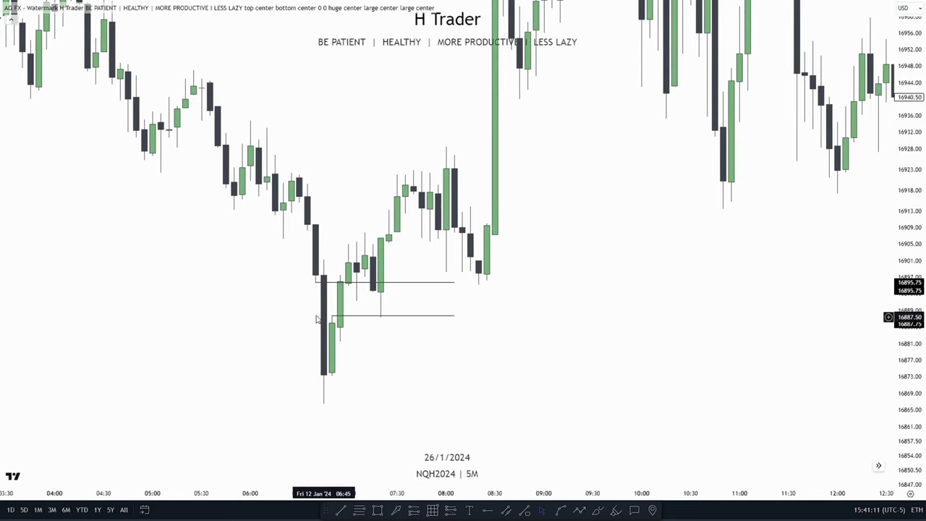
- Extend the 16895.75 and 16887.75 trend lines to 08:45
{"action": "left_click_drag", "start_coordinate": [463, 364], "coordinate": [487, 350]}
{"action": "scroll", "coordinate": [485, 351], "scroll_direction": "up", "scroll_amount": 1}
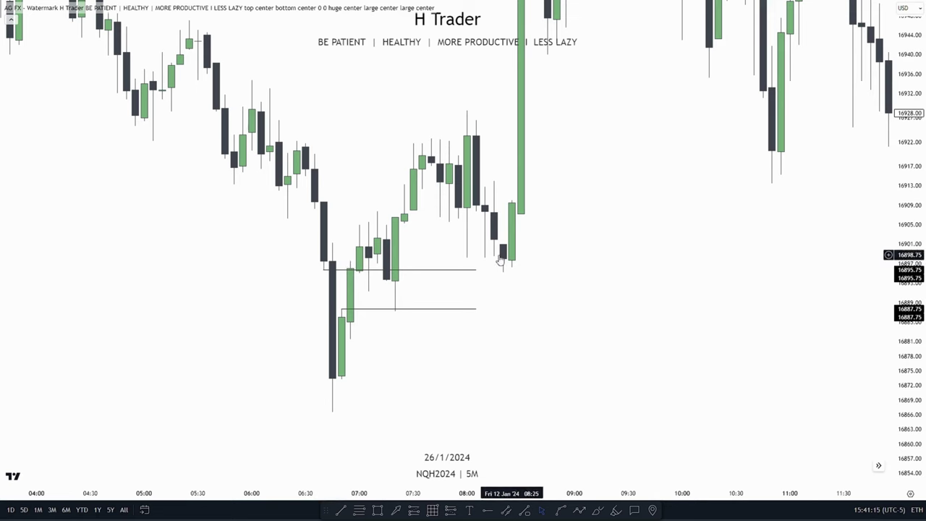
{"action": "scroll", "coordinate": [552, 299], "scroll_direction": "down", "scroll_amount": 2}
{"action": "left_click_drag", "start_coordinate": [567, 309], "coordinate": [501, 321]}
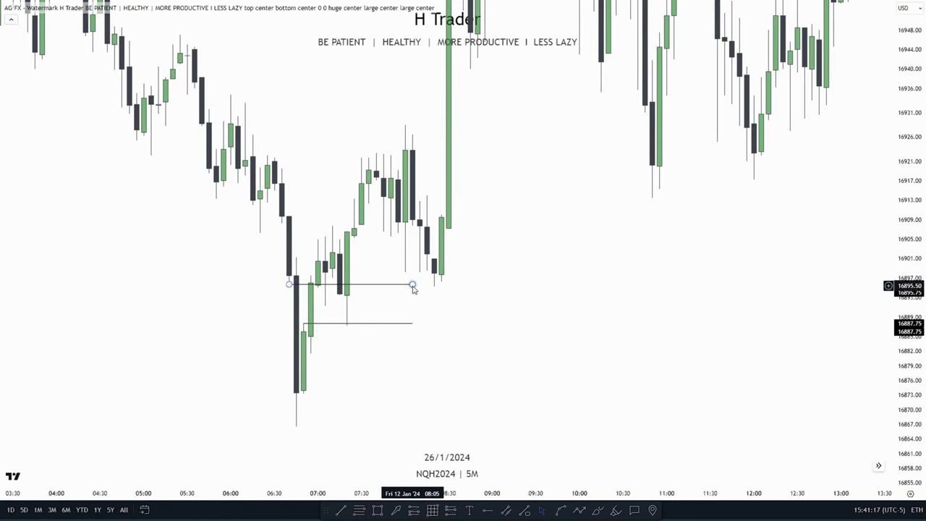
{"action": "left_click_drag", "start_coordinate": [412, 285], "coordinate": [471, 286]}
{"action": "left_click", "coordinate": [476, 294]}
{"action": "left_click_drag", "start_coordinate": [413, 325], "coordinate": [471, 324]}
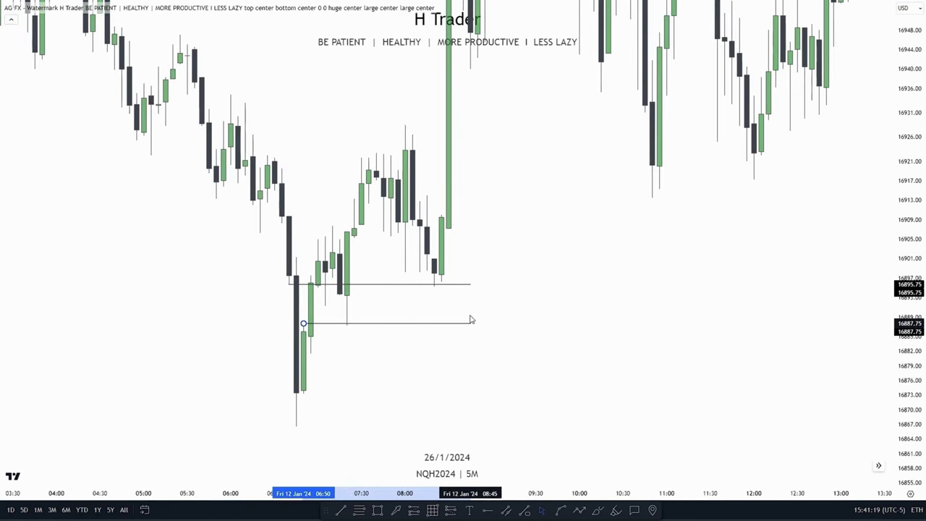
- Draw a rectangle between 16895.75 and 16887.75, spanning 06:40 to 08:50
{"action": "left_click_drag", "start_coordinate": [373, 356], "coordinate": [412, 391]}
{"action": "left_click", "coordinate": [378, 511]}
{"action": "left_click", "coordinate": [338, 301]}
{"action": "left_click_drag", "start_coordinate": [360, 353], "coordinate": [531, 327]}
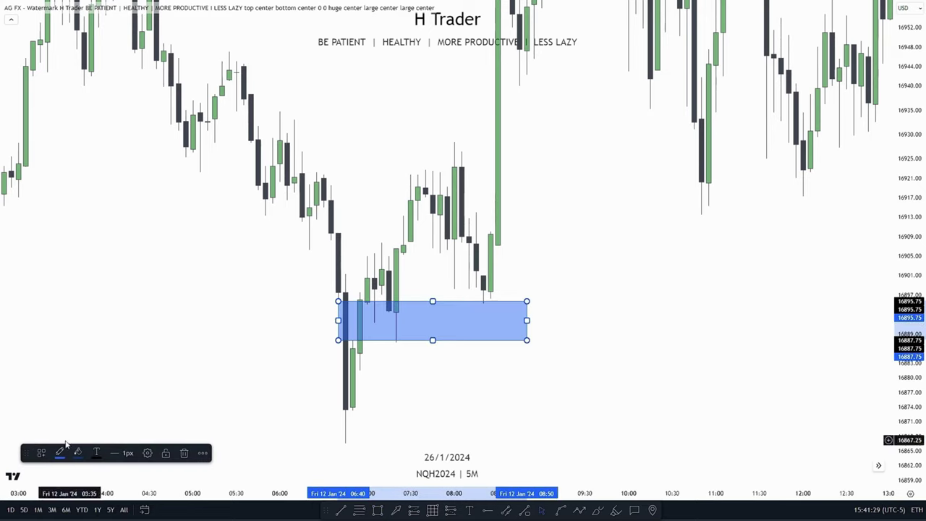
- Enable the middle line in the rectangle's style settings
{"action": "left_click", "coordinate": [151, 450]}
{"action": "left_click", "coordinate": [389, 200]}
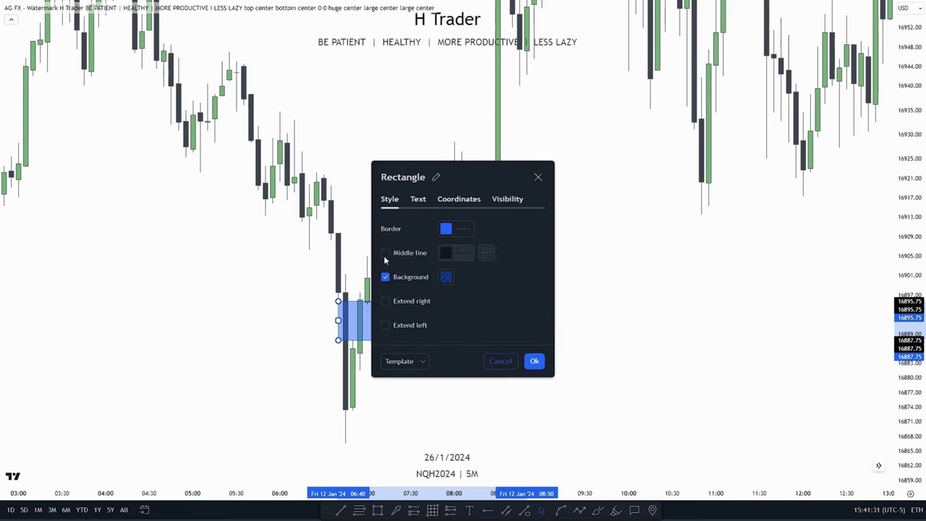
{"action": "left_click", "coordinate": [536, 362]}
- Place a long position from 07:00 to 08:15 with its entry at 16892.00 on the rectangle's middle line
{"action": "left_click_drag", "start_coordinate": [649, 387], "coordinate": [692, 366]}
{"action": "scroll", "coordinate": [608, 396], "scroll_direction": "up", "scroll_amount": 2}
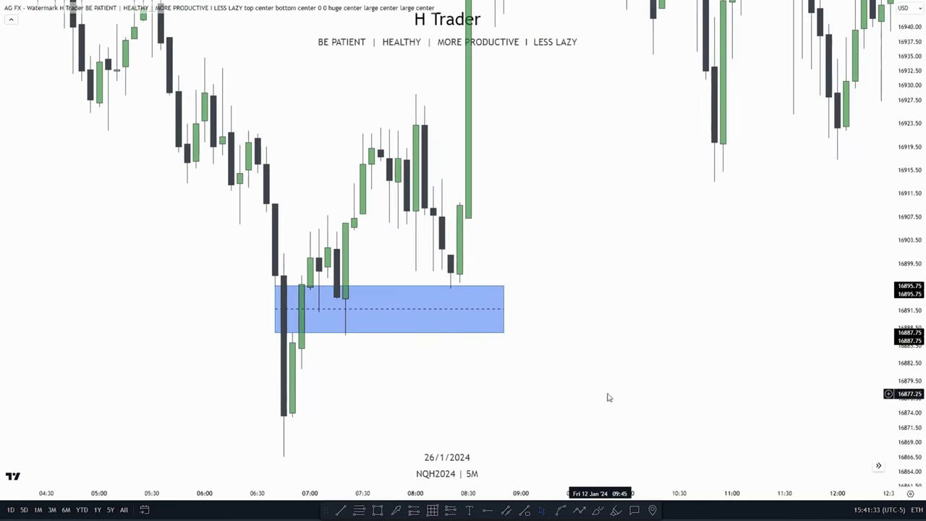
{"action": "left_click_drag", "start_coordinate": [329, 279], "coordinate": [368, 270]}
{"action": "left_click", "coordinate": [370, 309]}
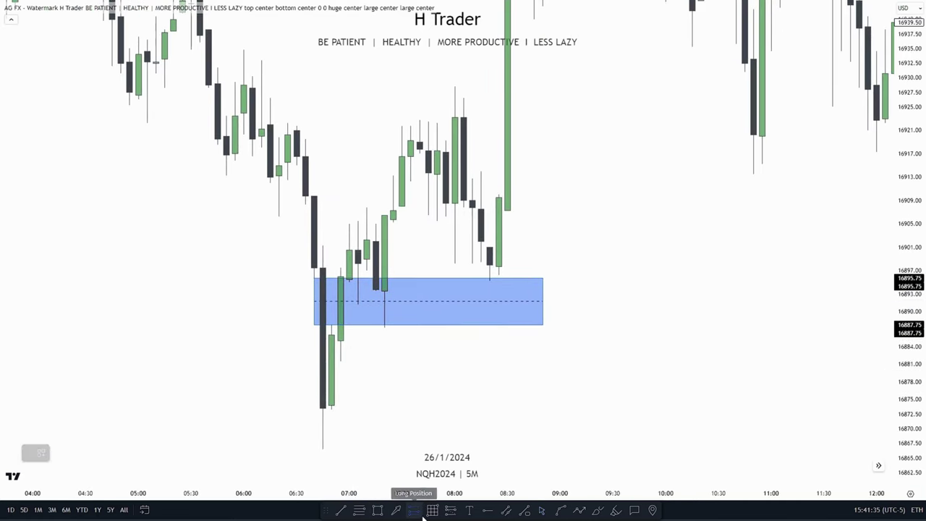
{"action": "left_click", "coordinate": [357, 303]}
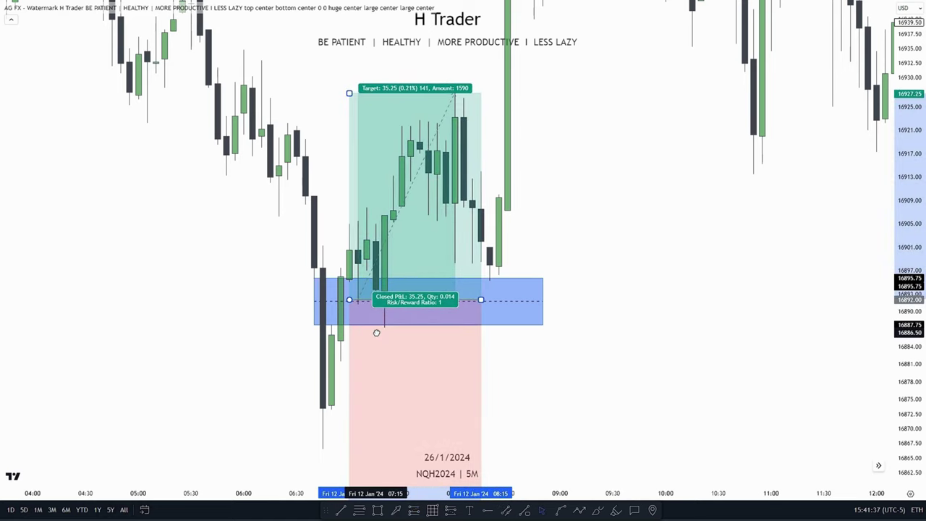
- Set the long position's stop at 16866.50, at the swing low before the entry
{"action": "left_click_drag", "start_coordinate": [490, 355], "coordinate": [481, 214]}
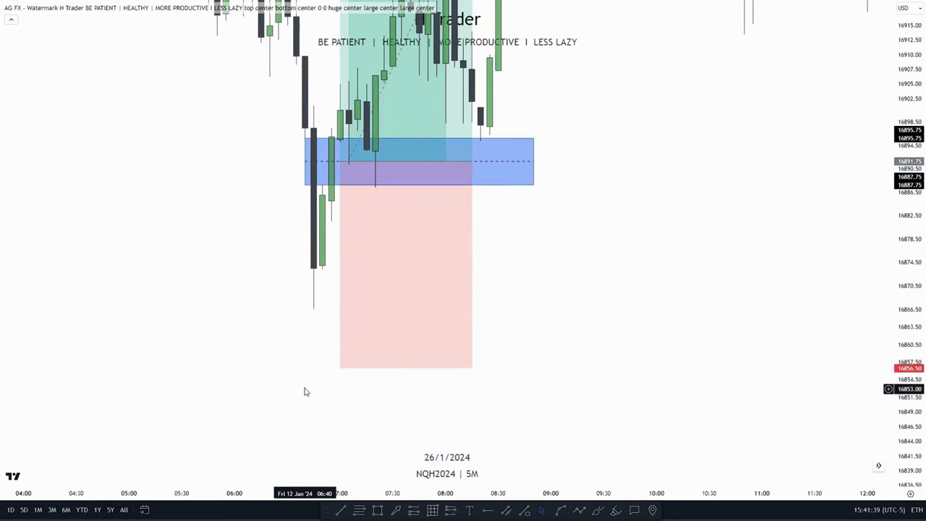
{"action": "left_click_drag", "start_coordinate": [339, 368], "coordinate": [316, 309]}
{"action": "left_click_drag", "start_coordinate": [519, 294], "coordinate": [583, 360]}
{"action": "left_click_drag", "start_coordinate": [909, 275], "coordinate": [910, 323]}
{"action": "scroll", "coordinate": [684, 314], "scroll_direction": "down", "scroll_amount": 2}
{"action": "left_click_drag", "start_coordinate": [685, 313], "coordinate": [632, 408]}
- Raise the long position's target to 16934.75
{"action": "left_click", "coordinate": [456, 161]}
{"action": "left_click_drag", "start_coordinate": [438, 136], "coordinate": [431, 157]}
{"action": "left_click", "coordinate": [432, 196]}
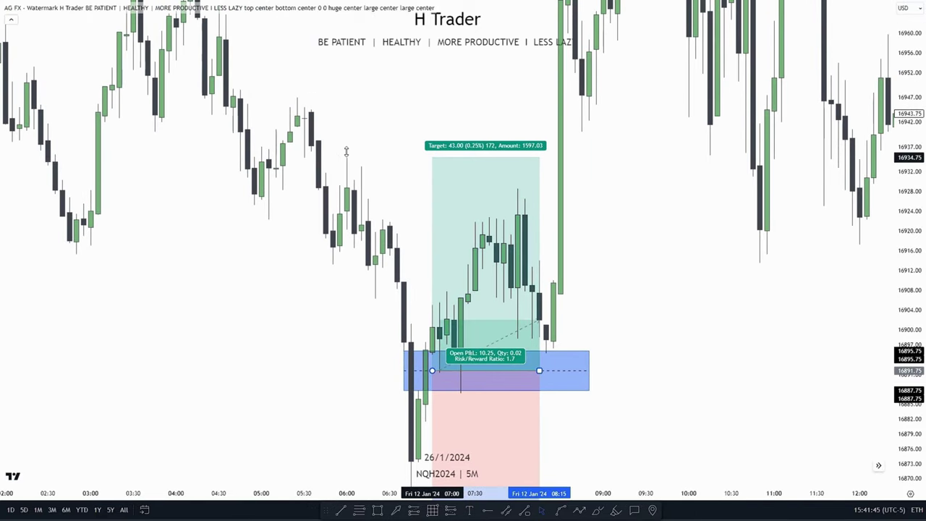
- Set the long position's target at 16947.00, level with the earlier swing high around 05:30
{"action": "left_click_drag", "start_coordinate": [682, 183], "coordinate": [663, 172]}
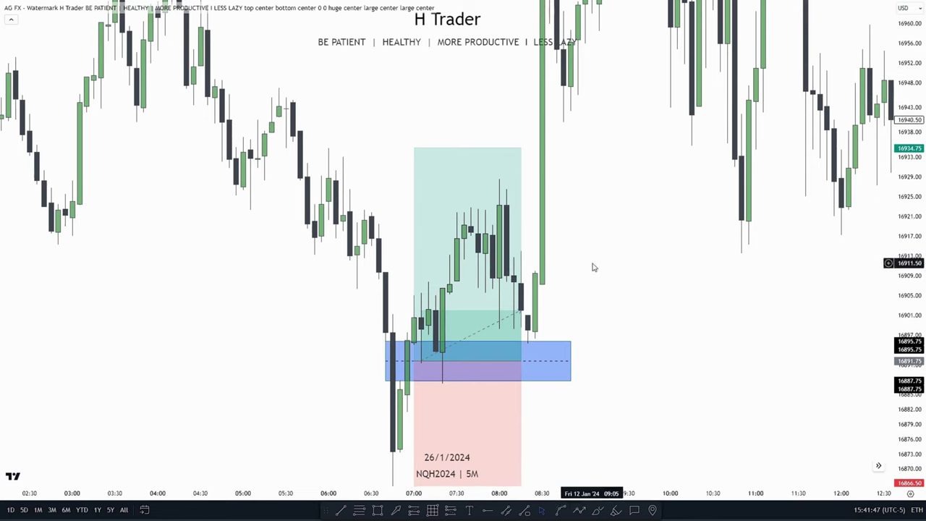
{"action": "left_click_drag", "start_coordinate": [689, 322], "coordinate": [691, 271]}
{"action": "left_click_drag", "start_coordinate": [819, 155], "coordinate": [851, 239]}
{"action": "left_click_drag", "start_coordinate": [908, 233], "coordinate": [909, 298]}
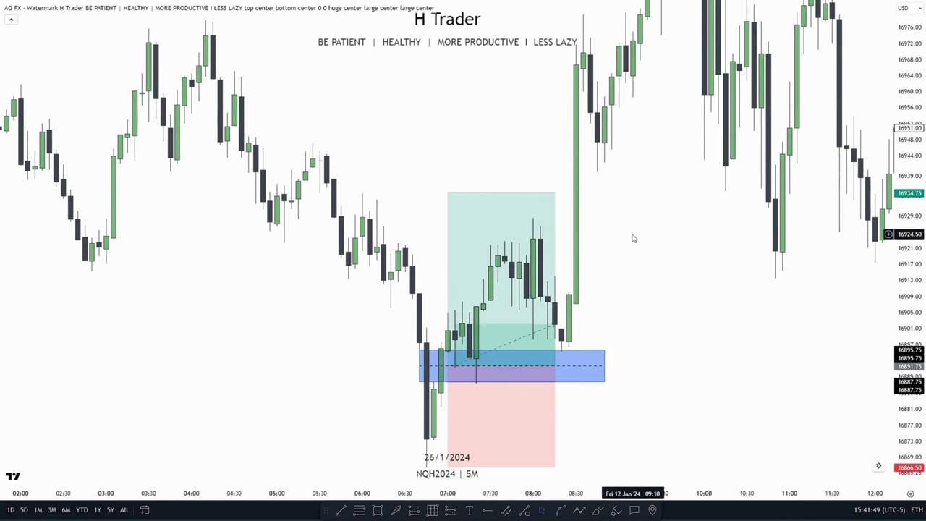
{"action": "left_click_drag", "start_coordinate": [924, 170], "coordinate": [924, 197]}
{"action": "left_click_drag", "start_coordinate": [651, 215], "coordinate": [641, 236]}
{"action": "left_click_drag", "start_coordinate": [581, 205], "coordinate": [581, 217]}
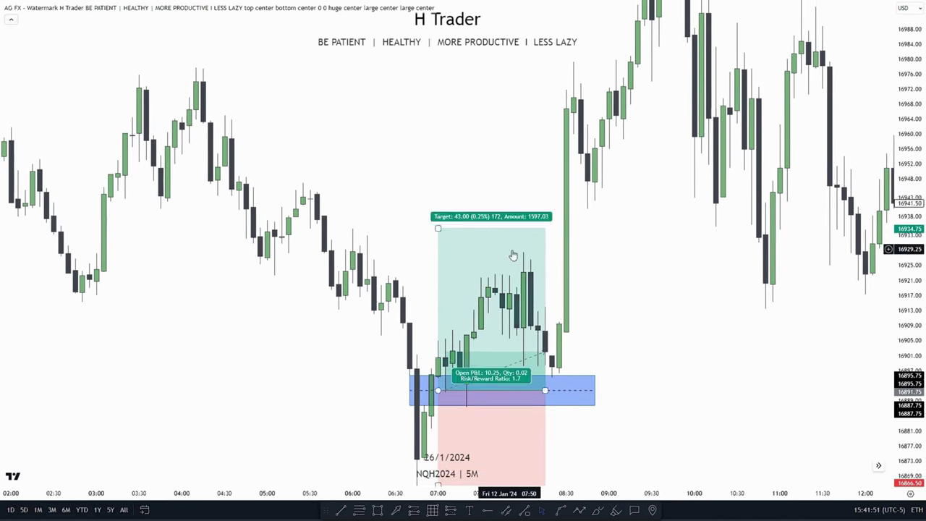
{"action": "mouse_move", "coordinate": [437, 228]}
{"action": "left_mouse_down"}
{"action": "mouse_move", "coordinate": [405, 186]}
{"action": "mouse_move", "coordinate": [304, 181]}
{"action": "left_mouse_up"}
- Examine the long position's stop, target and the price move that follows the retest of the blue rectangle
{"action": "left_click_drag", "start_coordinate": [577, 254], "coordinate": [529, 242]}
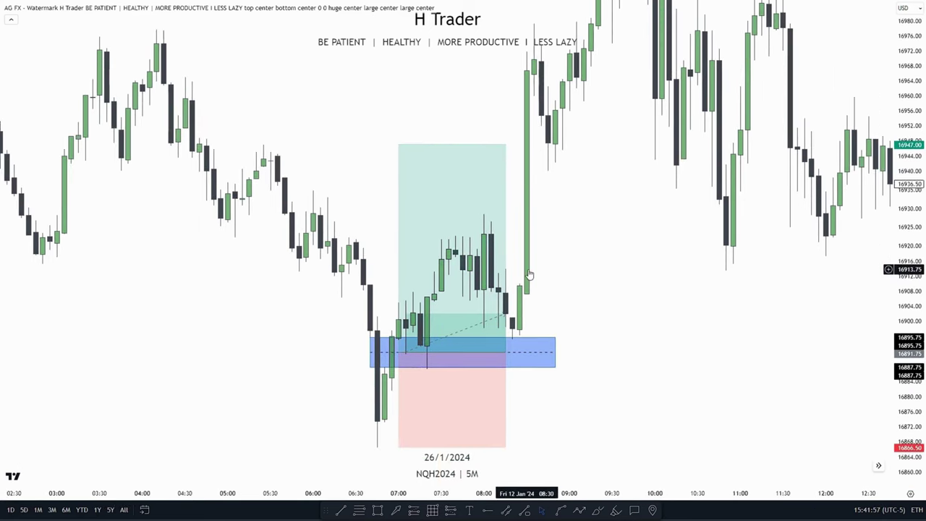
{"action": "left_click_drag", "start_coordinate": [338, 133], "coordinate": [380, 137]}
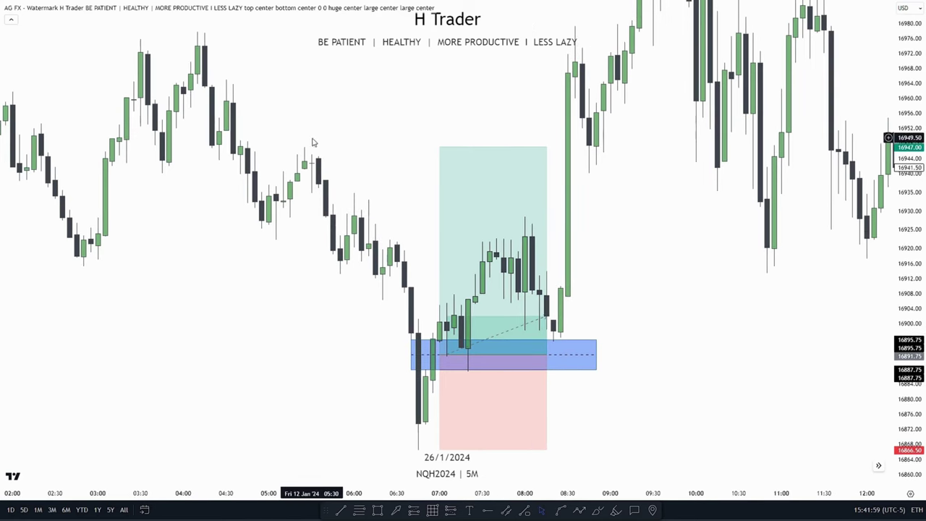
{"action": "scroll", "coordinate": [612, 203], "scroll_direction": "right", "scroll_amount": 3}
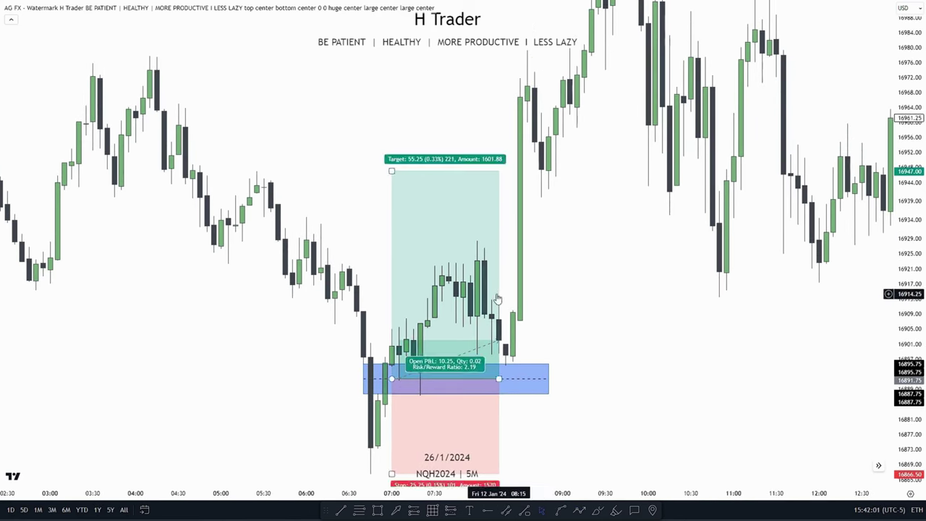
{"action": "mouse_move", "coordinate": [587, 343]}
{"action": "left_mouse_down"}
{"action": "mouse_move", "coordinate": [613, 258]}
{"action": "mouse_move", "coordinate": [596, 330]}
{"action": "left_mouse_up"}
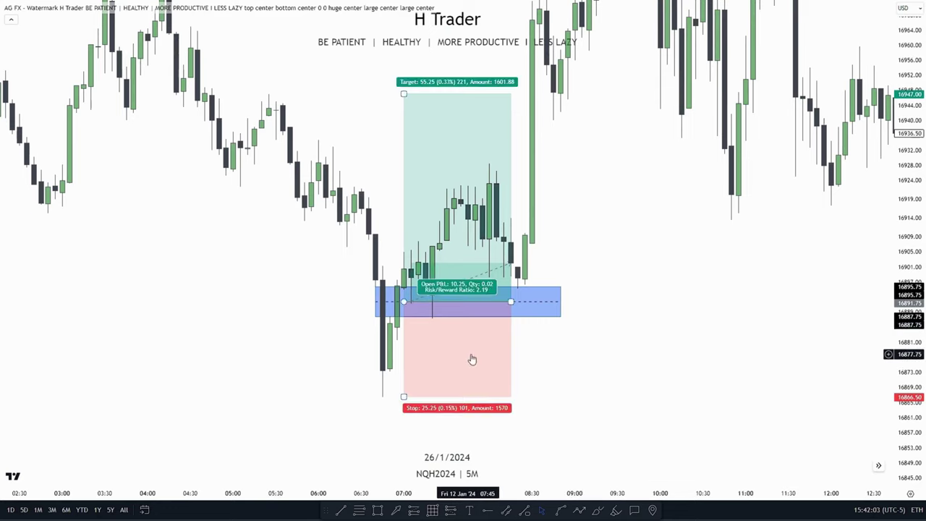
{"action": "left_click_drag", "start_coordinate": [472, 360], "coordinate": [580, 251]}
{"action": "left_click_drag", "start_coordinate": [909, 289], "coordinate": [909, 193]}
{"action": "scroll", "coordinate": [680, 288], "scroll_direction": "up", "scroll_amount": 2}
{"action": "left_click_drag", "start_coordinate": [680, 287], "coordinate": [675, 361]}
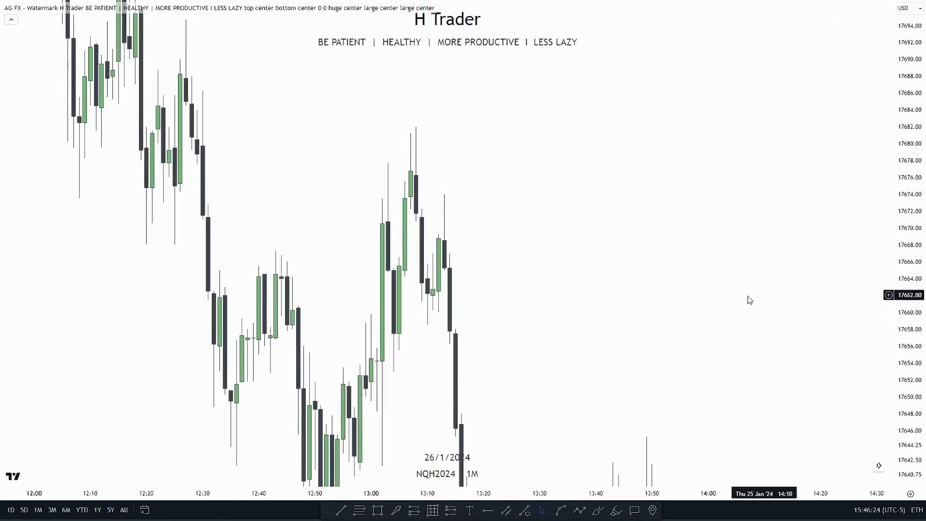
- Draw a trial rectangle over the 13:06 candle from 17666.50 to 17672.25 on the one-minute chart and delete it
{"action": "left_click_drag", "start_coordinate": [623, 221], "coordinate": [785, 227]}
{"action": "scroll", "coordinate": [700, 237], "scroll_direction": "up", "scroll_amount": 4}
{"action": "left_click_drag", "start_coordinate": [548, 228], "coordinate": [534, 206]}
{"action": "left_click_drag", "start_coordinate": [616, 236], "coordinate": [620, 254]}
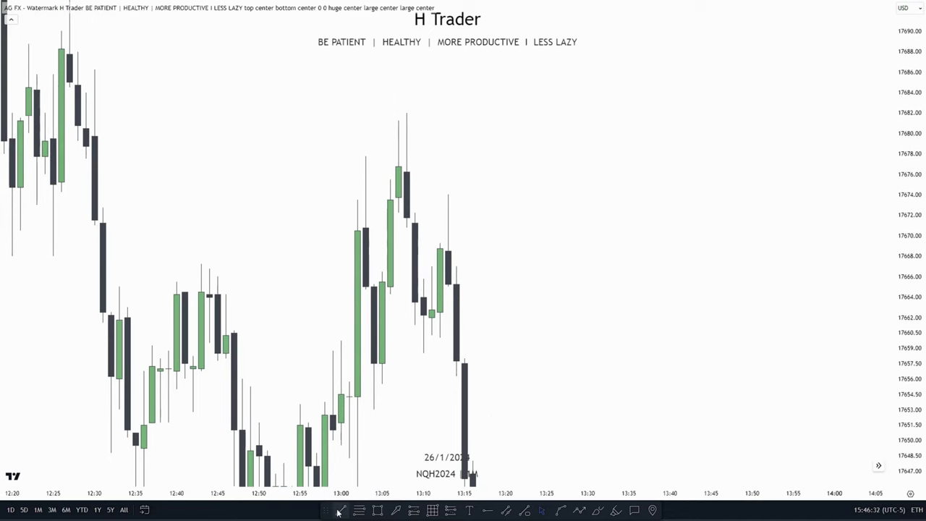
{"action": "mouse_move", "coordinate": [378, 273]}
{"action": "left_mouse_down"}
{"action": "mouse_move", "coordinate": [406, 215]}
{"action": "mouse_move", "coordinate": [398, 213]}
{"action": "left_mouse_up"}
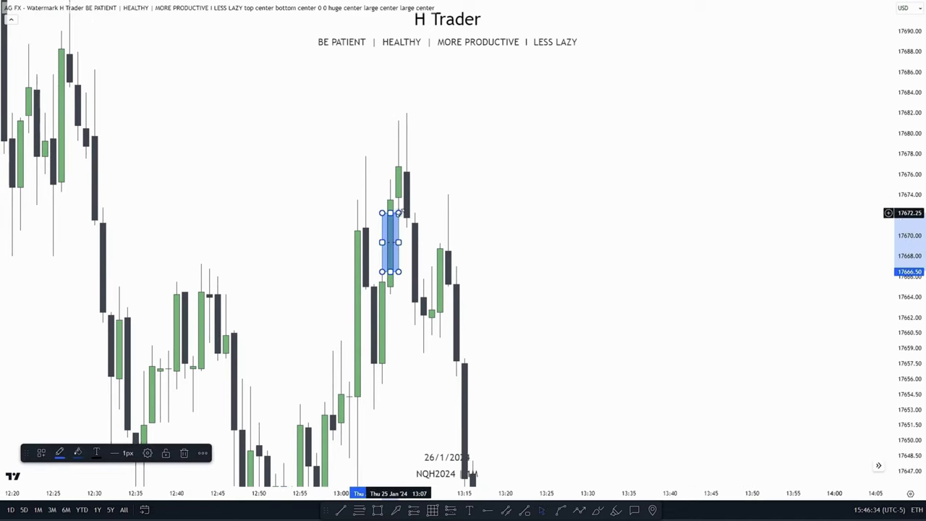
{"action": "left_click_drag", "start_coordinate": [399, 248], "coordinate": [382, 272]}
{"action": "left_click_drag", "start_coordinate": [403, 217], "coordinate": [403, 213]}
{"action": "left_click_drag", "start_coordinate": [424, 243], "coordinate": [613, 247]}
{"action": "left_click", "coordinate": [463, 270]}
{"action": "left_click", "coordinate": [418, 270]}
{"action": "key", "text": "Delete"}
- Draw horizontal trend lines at 17666.50 from 13:05 and at 17670.75 from 13:08, both ending at about 13:44
{"action": "left_click_drag", "start_coordinate": [613, 287], "coordinate": [682, 310]}
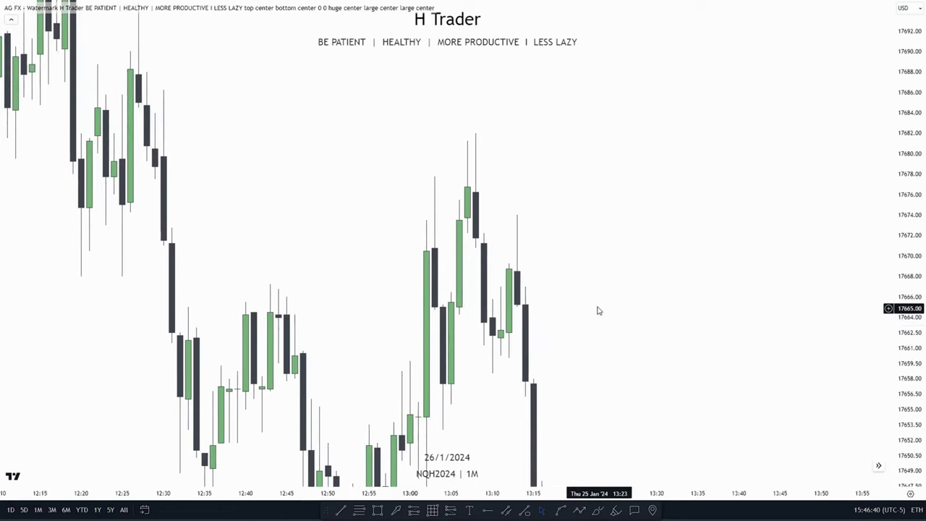
{"action": "left_click_drag", "start_coordinate": [599, 310], "coordinate": [559, 277]}
{"action": "left_click_drag", "start_coordinate": [438, 332], "coordinate": [426, 327]}
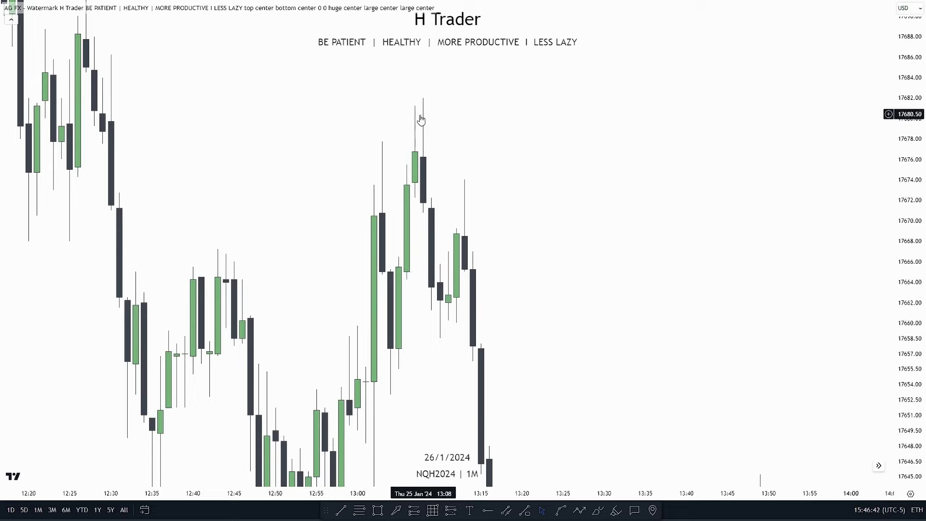
{"action": "left_click_drag", "start_coordinate": [569, 380], "coordinate": [580, 417]}
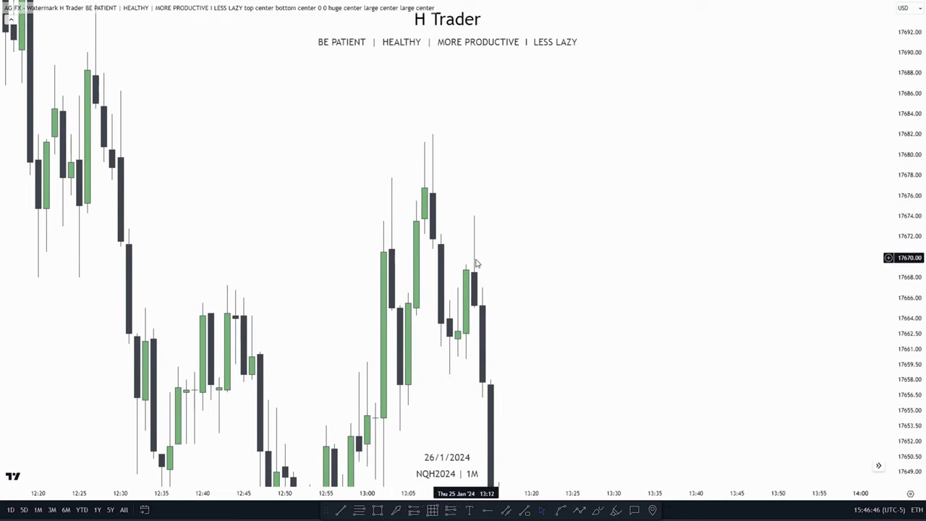
{"action": "left_click_drag", "start_coordinate": [426, 261], "coordinate": [390, 219]}
{"action": "left_click_drag", "start_coordinate": [529, 249], "coordinate": [522, 257]}
{"action": "left_click_drag", "start_coordinate": [431, 286], "coordinate": [427, 308]}
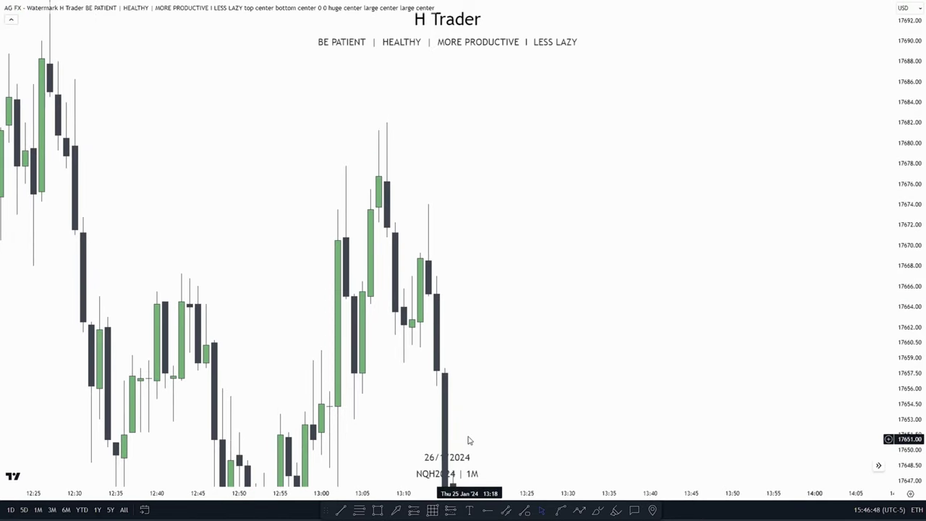
{"action": "left_click", "coordinate": [338, 511]}
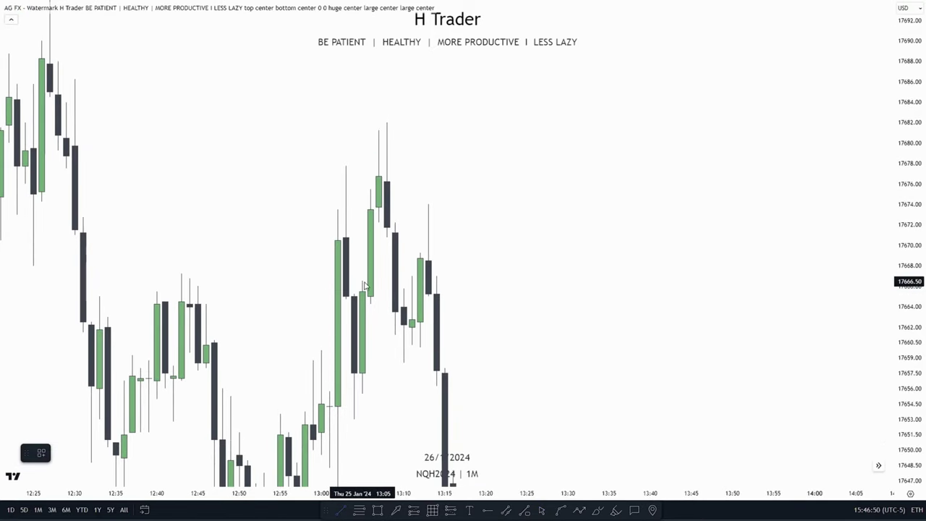
{"action": "left_click", "coordinate": [363, 282]}
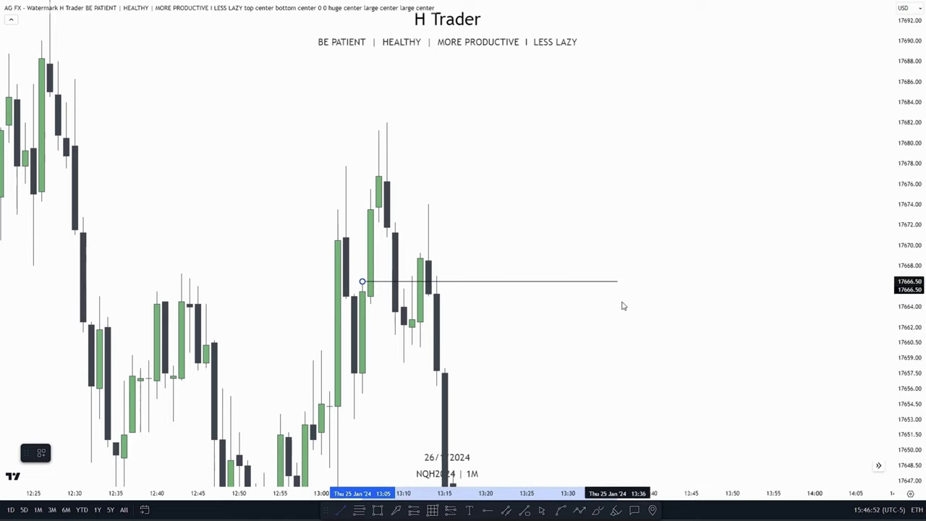
{"action": "left_click", "coordinate": [682, 281]}
{"action": "left_click", "coordinate": [340, 511]}
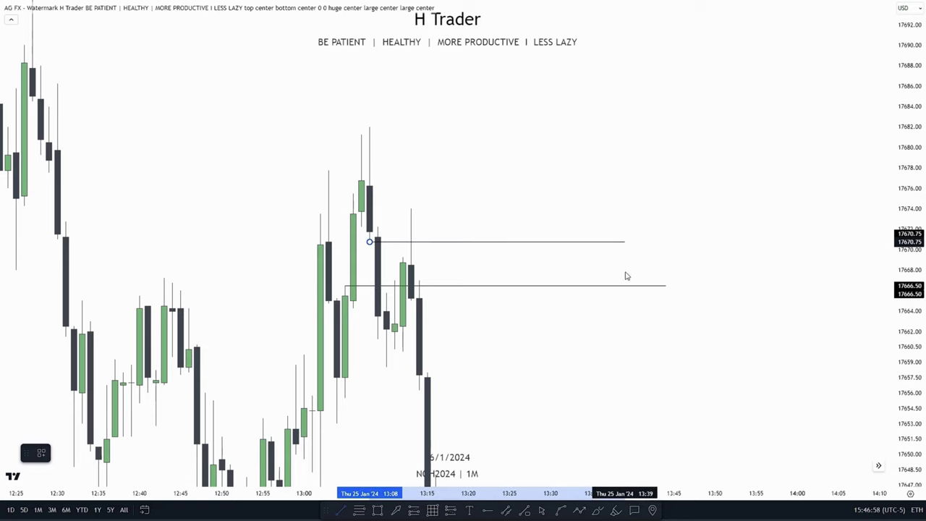
{"action": "left_click", "coordinate": [667, 280]}
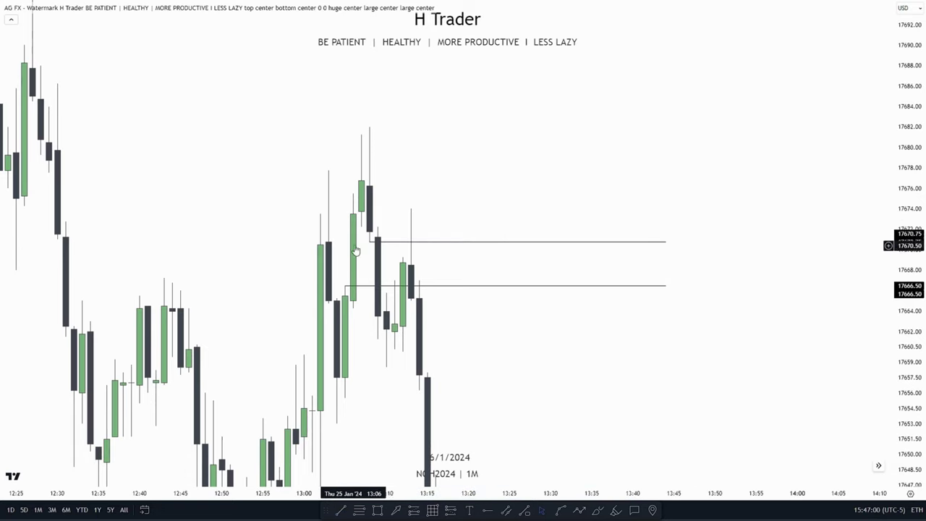
- Place a short position from 13:09 to 13:26 with its entry at 17666.50 on the lower trend line
{"action": "scroll", "coordinate": [571, 340], "scroll_direction": "up", "scroll_amount": 3}
{"action": "scroll", "coordinate": [399, 277], "scroll_direction": "down", "scroll_amount": 1}
{"action": "left_click_drag", "start_coordinate": [490, 263], "coordinate": [453, 269]}
{"action": "left_click_drag", "start_coordinate": [518, 322], "coordinate": [593, 322]}
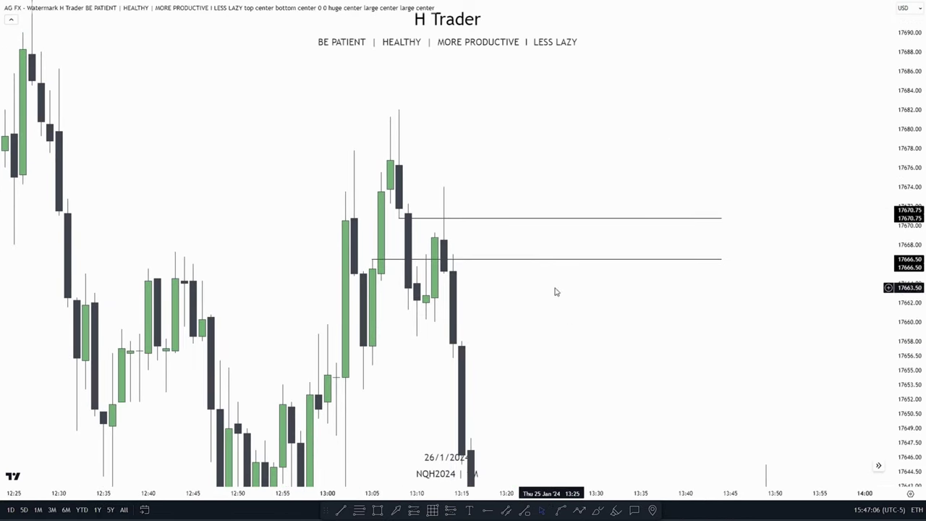
{"action": "scroll", "coordinate": [586, 311], "scroll_direction": "down", "scroll_amount": 2}
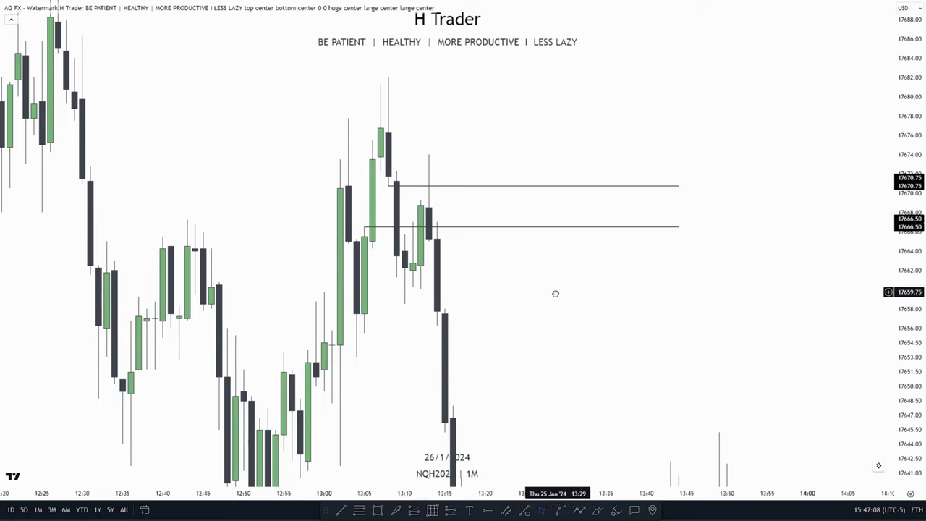
{"action": "left_click", "coordinate": [450, 511]}
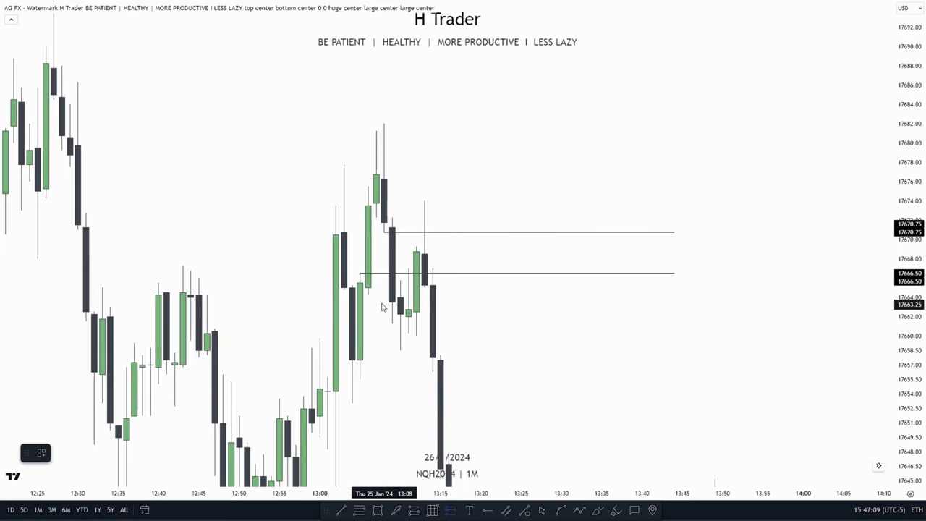
{"action": "left_click", "coordinate": [360, 274]}
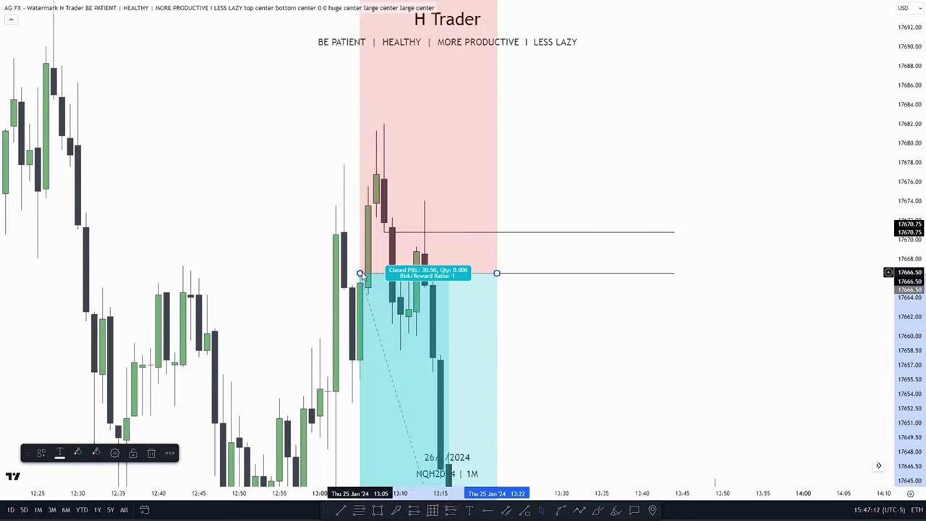
{"action": "mouse_move", "coordinate": [424, 307]}
{"action": "left_mouse_down"}
{"action": "mouse_move", "coordinate": [467, 308]}
{"action": "mouse_move", "coordinate": [456, 311]}
{"action": "left_mouse_up"}
- Set the short position's stop at the 17682.00 swing high and its target at the 17633.00 swing low
{"action": "left_click_drag", "start_coordinate": [910, 268], "coordinate": [909, 333]}
{"action": "left_click_drag", "start_coordinate": [692, 140], "coordinate": [691, 198]}
{"action": "left_click_drag", "start_coordinate": [394, 101], "coordinate": [375, 202]}
{"action": "scroll", "coordinate": [725, 242], "scroll_direction": "down", "scroll_amount": 3}
{"action": "left_click_drag", "start_coordinate": [722, 364], "coordinate": [597, 250]}
{"action": "left_click_drag", "start_coordinate": [367, 323], "coordinate": [259, 349]}
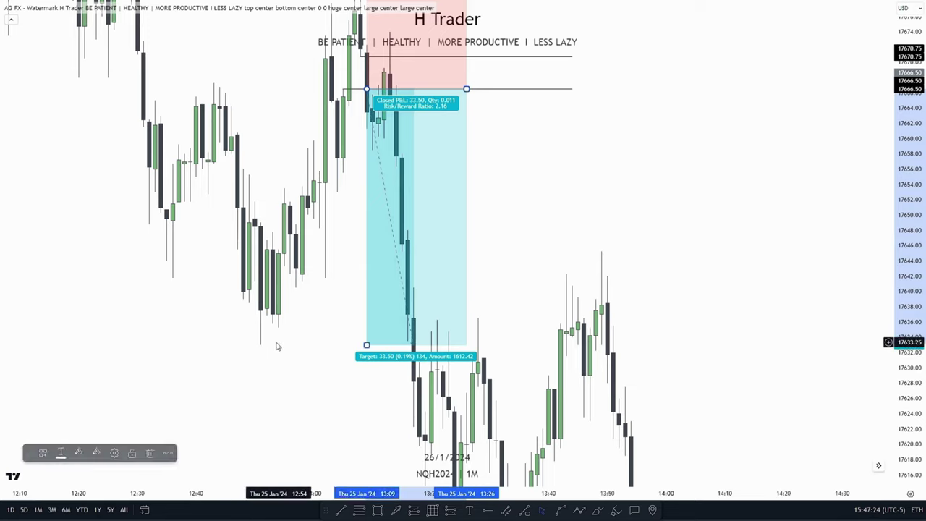
- Examine up close how the candles after 13:09 retest the zone between the 17666.50 and 17670.75 trend lines
{"action": "left_click_drag", "start_coordinate": [469, 216], "coordinate": [471, 263]}
{"action": "left_click_drag", "start_coordinate": [470, 176], "coordinate": [500, 231]}
{"action": "left_click_drag", "start_coordinate": [572, 236], "coordinate": [587, 275]}
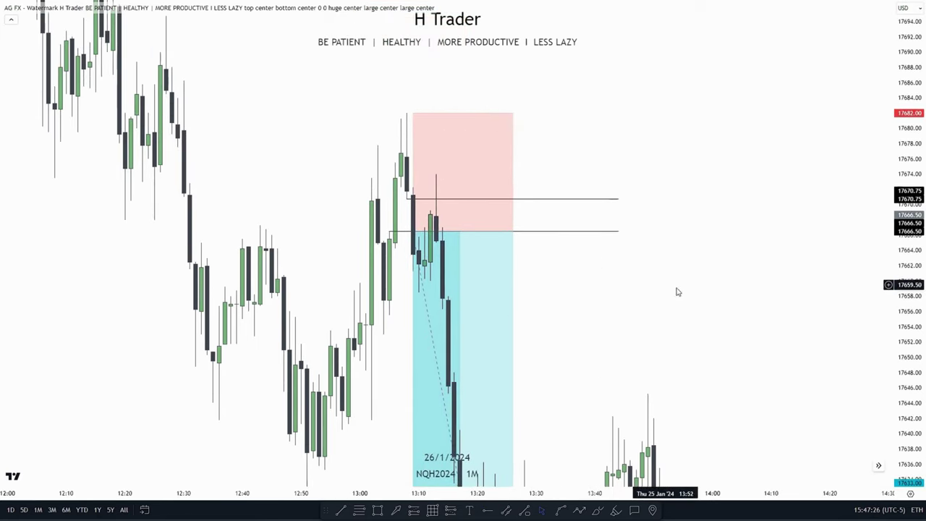
{"action": "left_click_drag", "start_coordinate": [678, 291], "coordinate": [752, 310]}
{"action": "left_click_drag", "start_coordinate": [904, 296], "coordinate": [897, 182]}
{"action": "scroll", "coordinate": [637, 311], "scroll_direction": "up", "scroll_amount": 4}
{"action": "left_click_drag", "start_coordinate": [620, 316], "coordinate": [802, 338]}
{"action": "scroll", "coordinate": [802, 338], "scroll_direction": "up", "scroll_amount": 2}
{"action": "left_click_drag", "start_coordinate": [904, 329], "coordinate": [897, 192]}
{"action": "scroll", "coordinate": [644, 347], "scroll_direction": "up", "scroll_amount": 2}
{"action": "left_click_drag", "start_coordinate": [638, 353], "coordinate": [842, 335]}
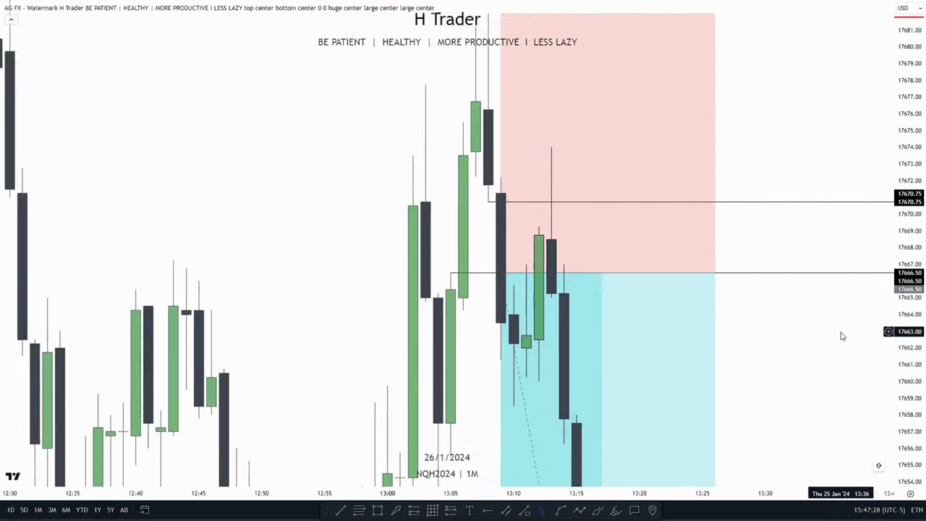
{"action": "scroll", "coordinate": [841, 336], "scroll_direction": "up", "scroll_amount": 1}
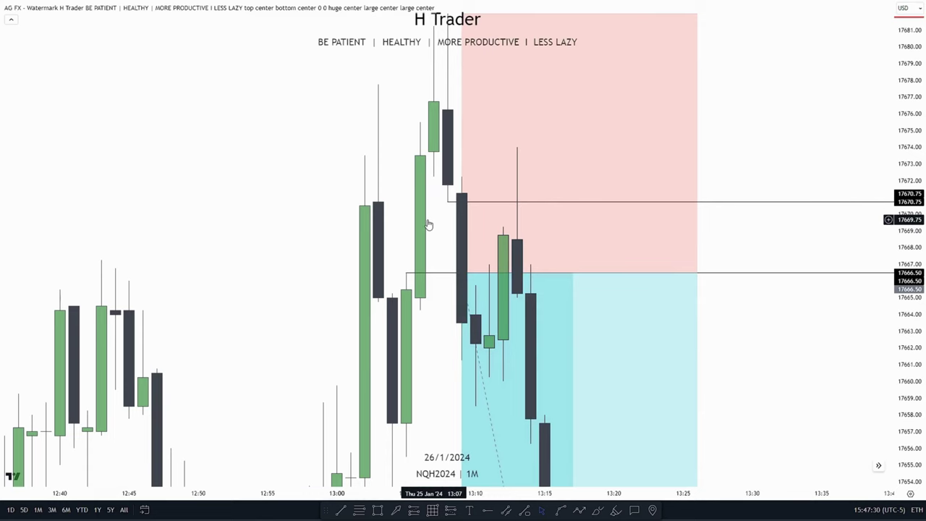